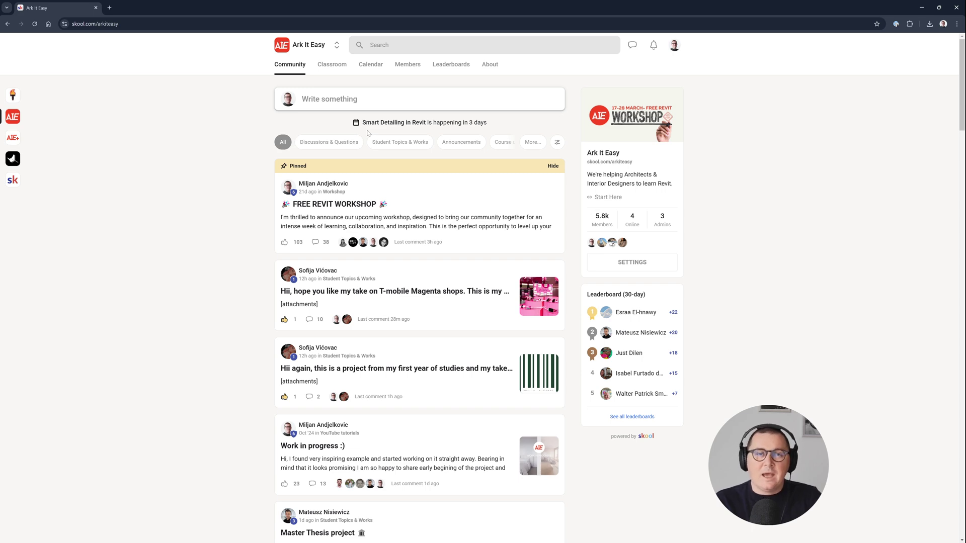
Open the Ark It Easy About page and enlarge the free Revit workshop cover image.
click(486, 66)
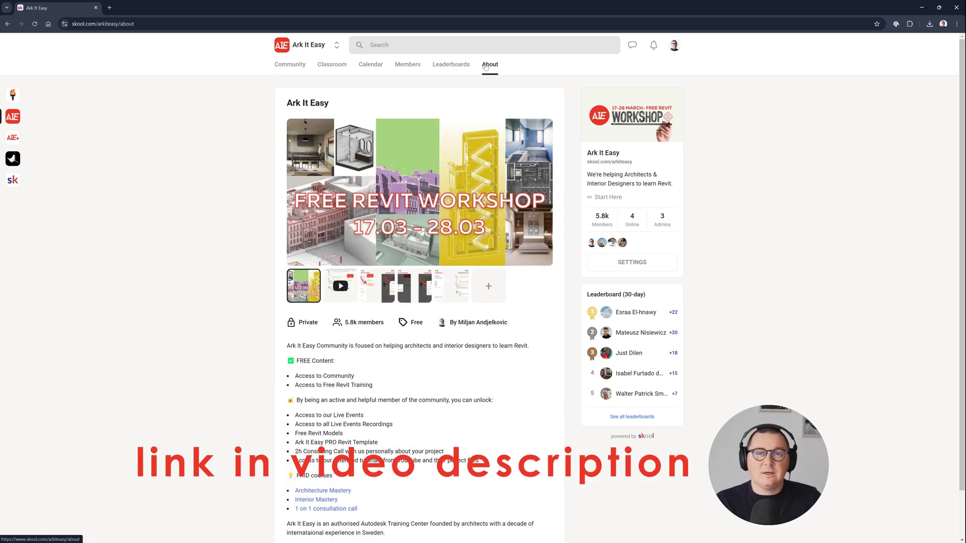
click(472, 196)
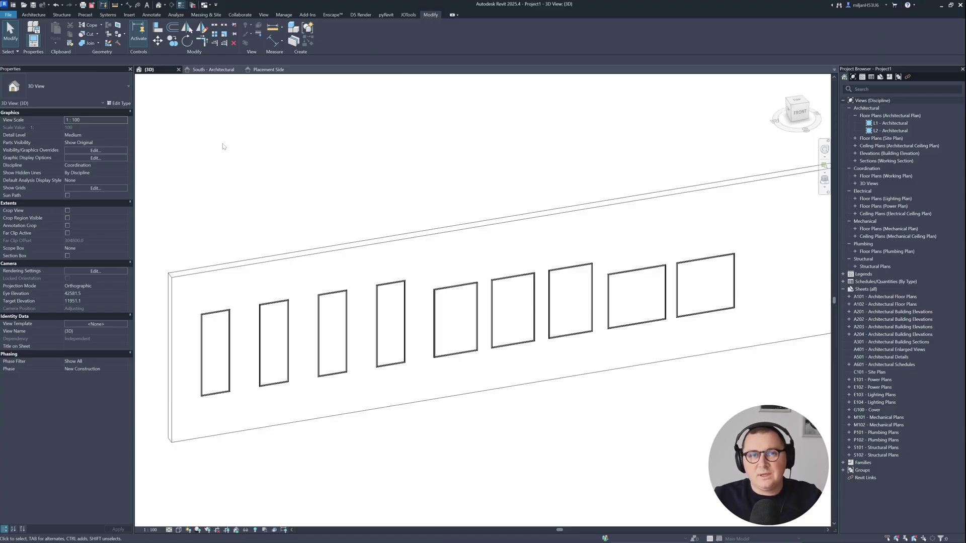
Read the wall's and each opening's width and height, including the 1200 x 1200 one, then view Placement Side.
click(299, 257)
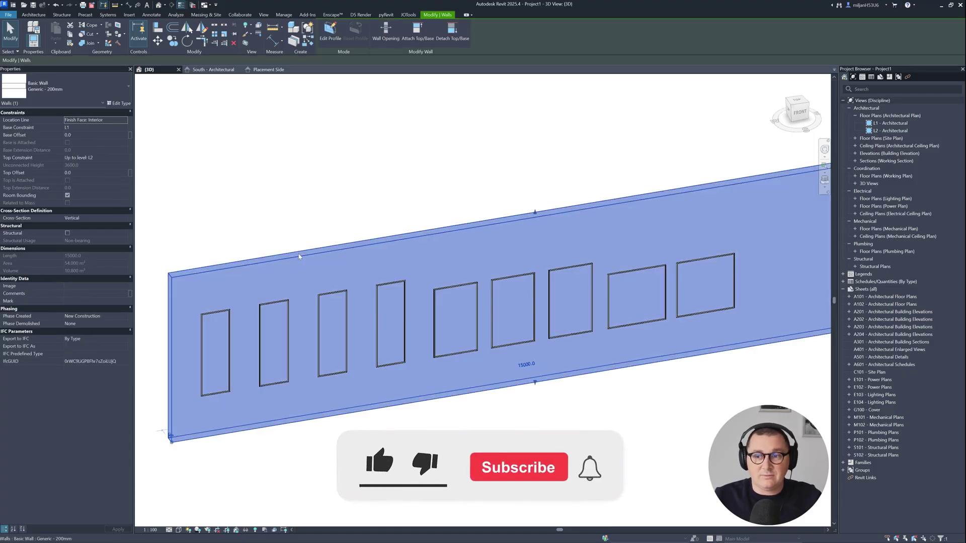
click(225, 312)
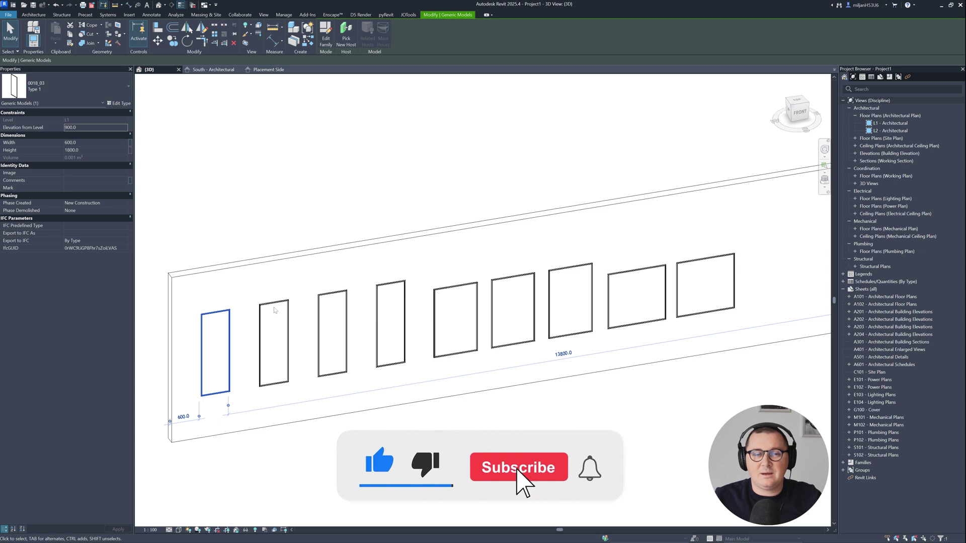
click(274, 310)
click(437, 292)
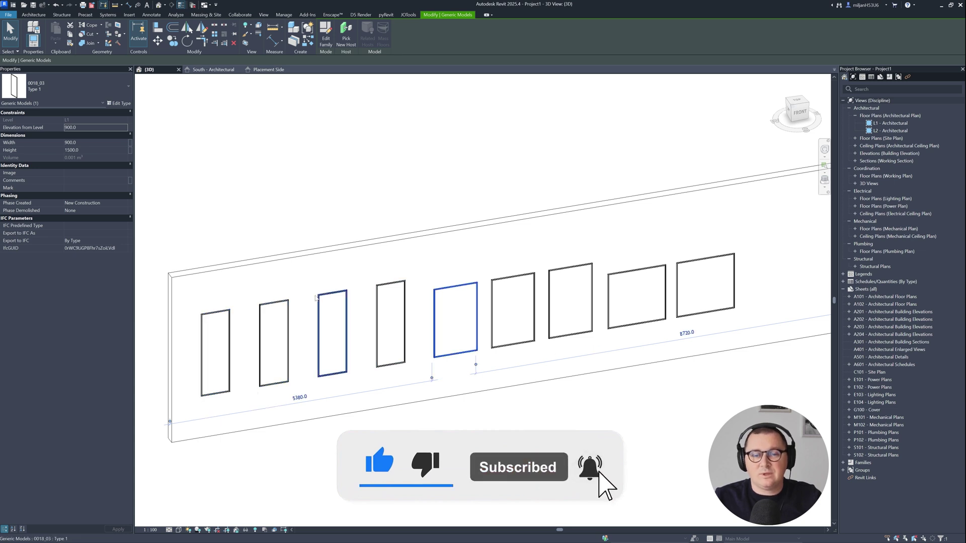
click(387, 287)
click(630, 290)
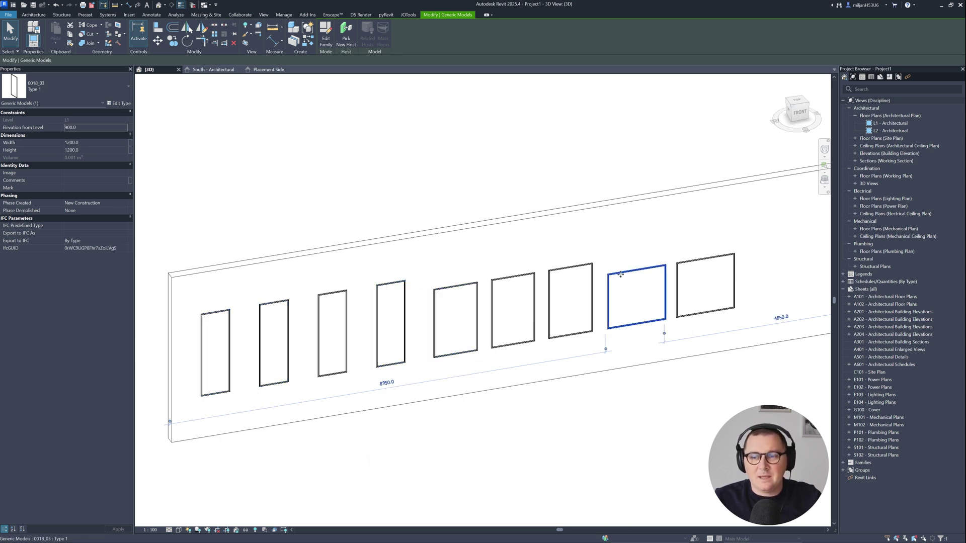
click(372, 205)
click(268, 70)
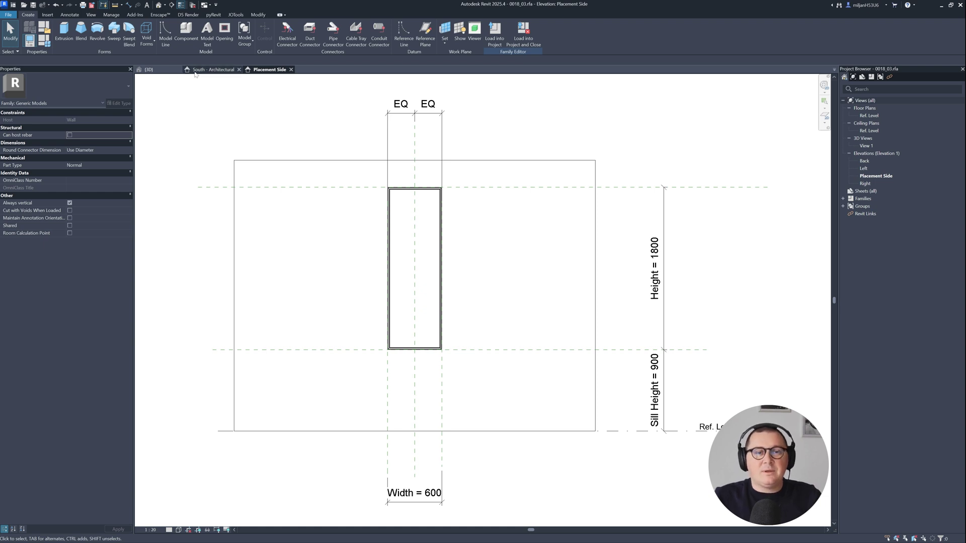
From the South - Architectural elevation, start a new schedule for the Generic Models category.
click(213, 69)
click(239, 281)
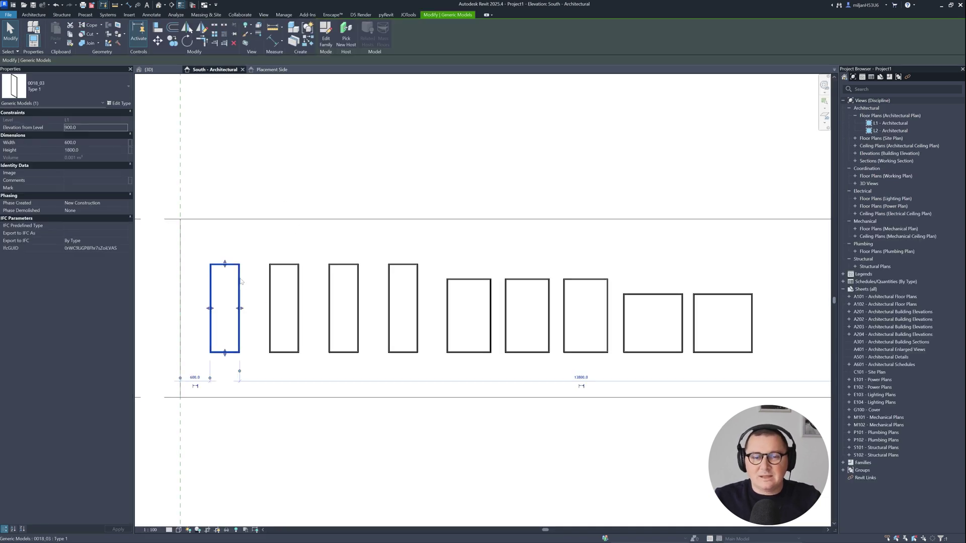
click(321, 176)
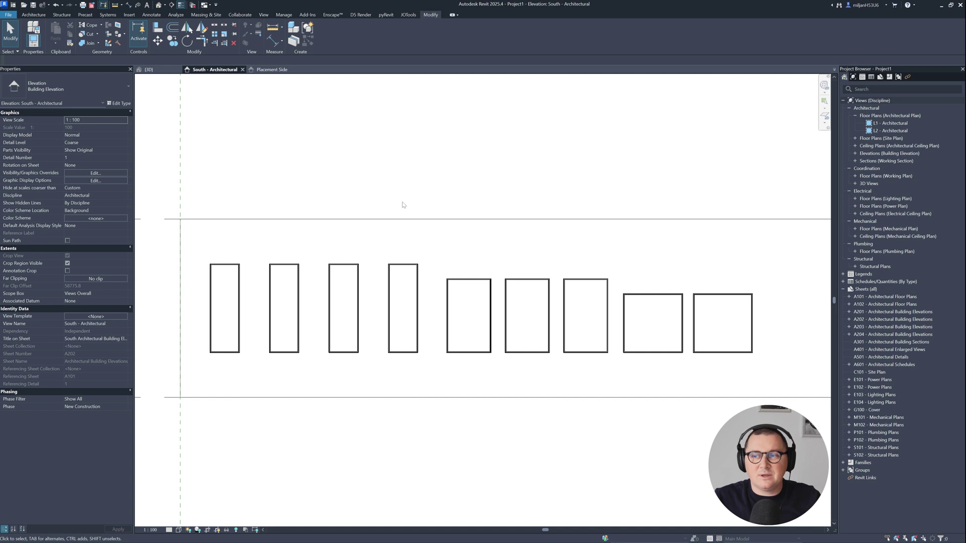
right_click(856, 284)
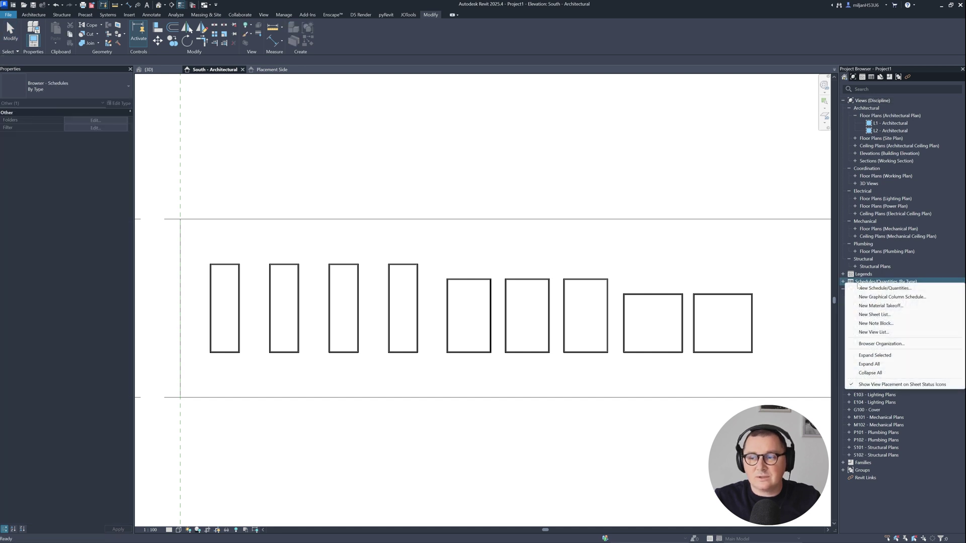
click(878, 290)
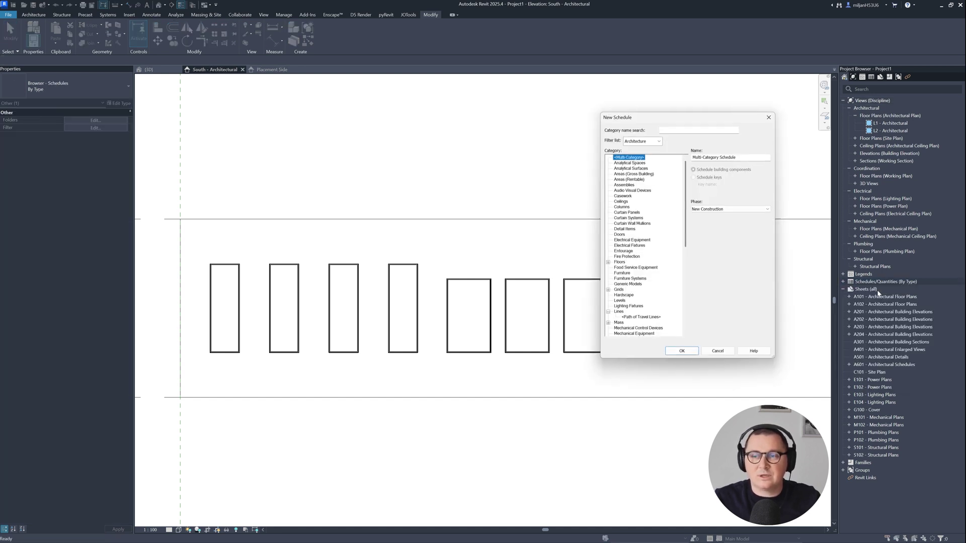
click(628, 284)
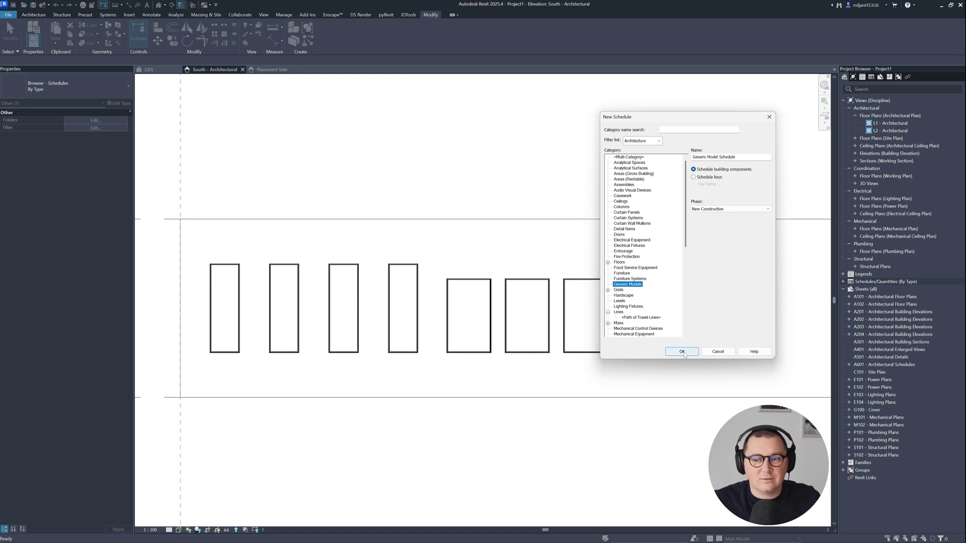
click(682, 352)
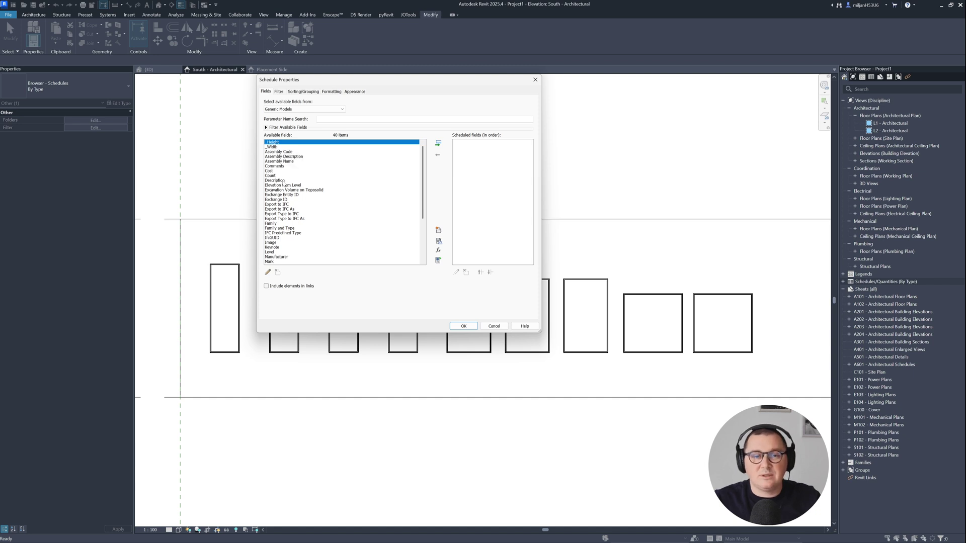
Add the Family and Type and Count fields and create the schedule.
click(282, 176)
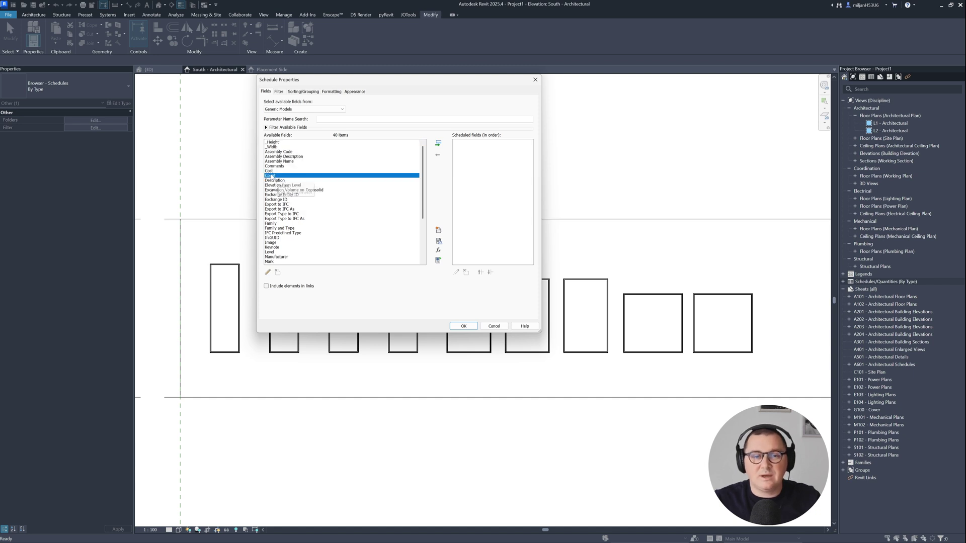
click(296, 229)
click(438, 143)
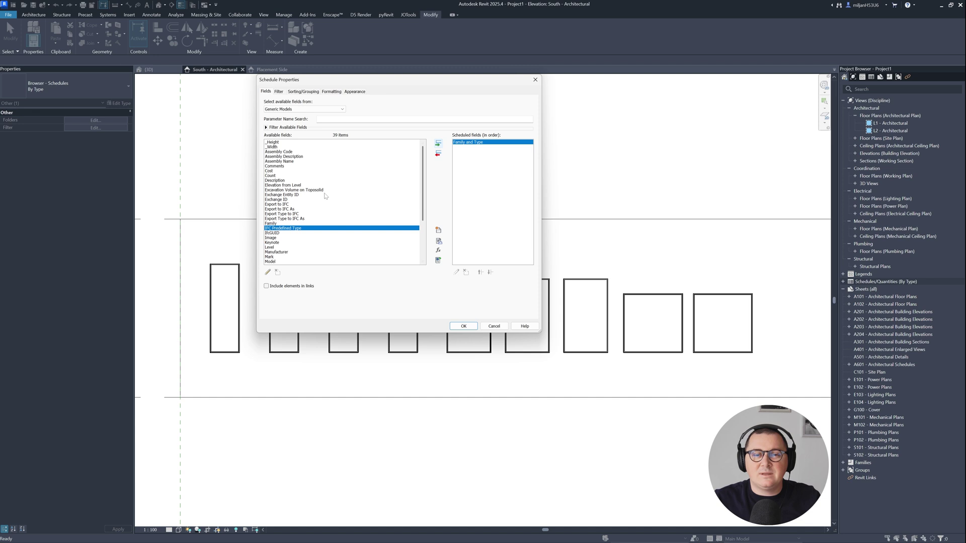
click(275, 176)
click(438, 143)
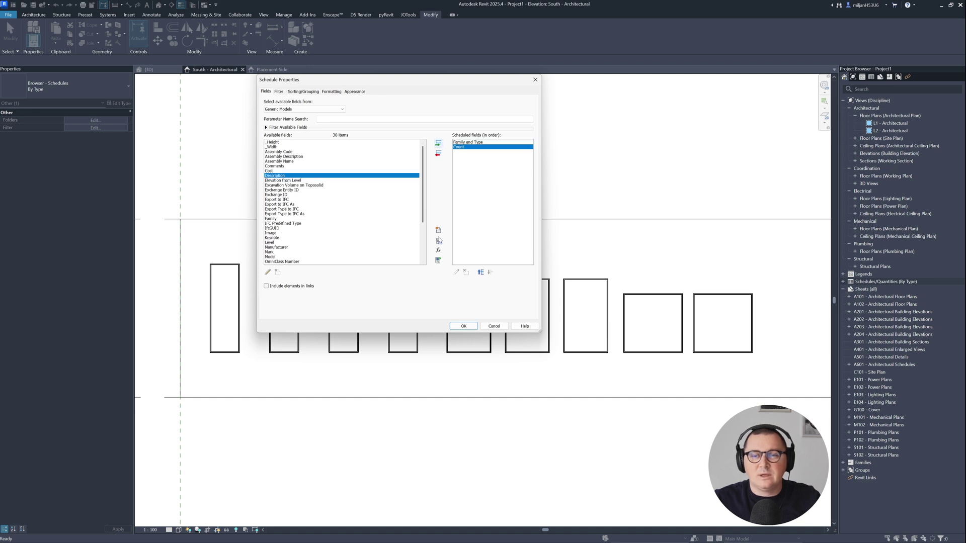
click(464, 326)
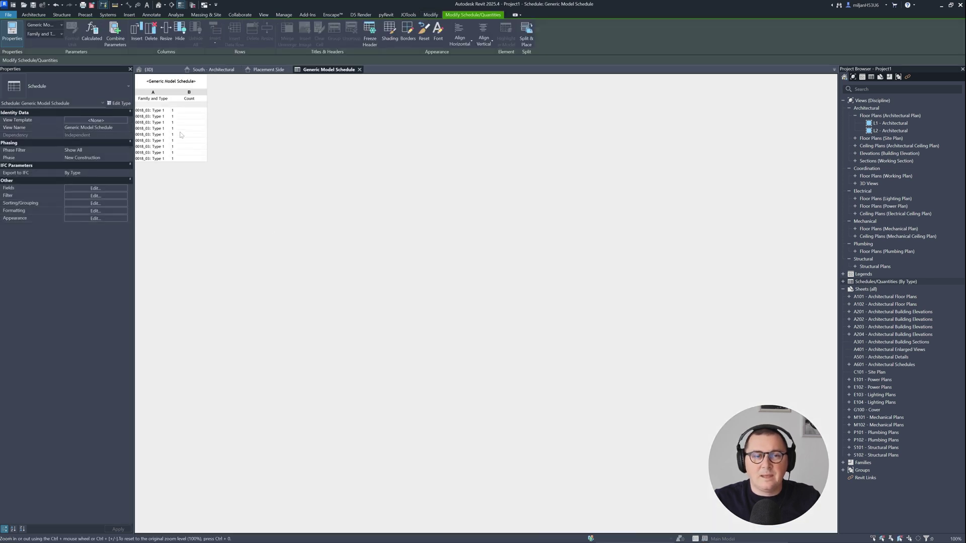
ctrl+scroll(175, 130, up, 1)
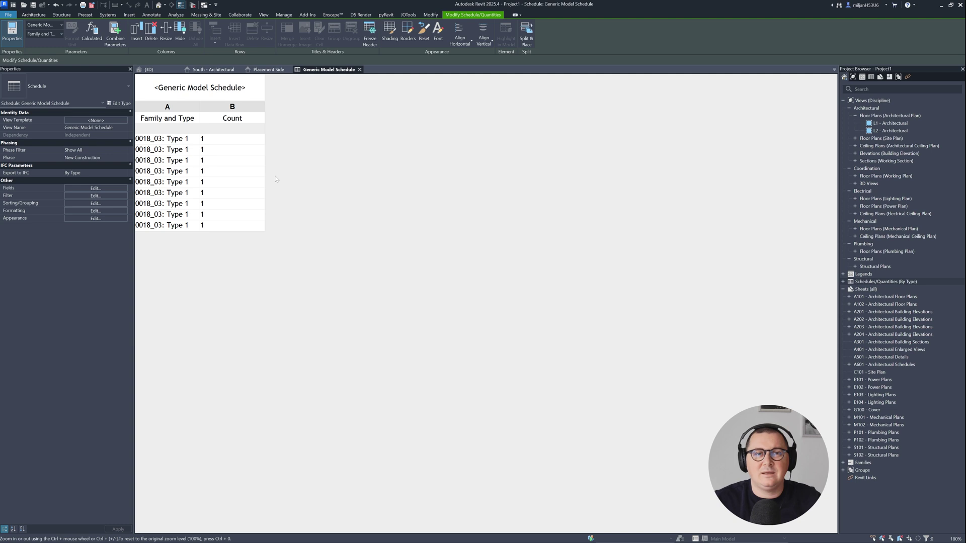
On Placement Side, open Family Types and inspect the Width and Height parameter definitions.
click(267, 70)
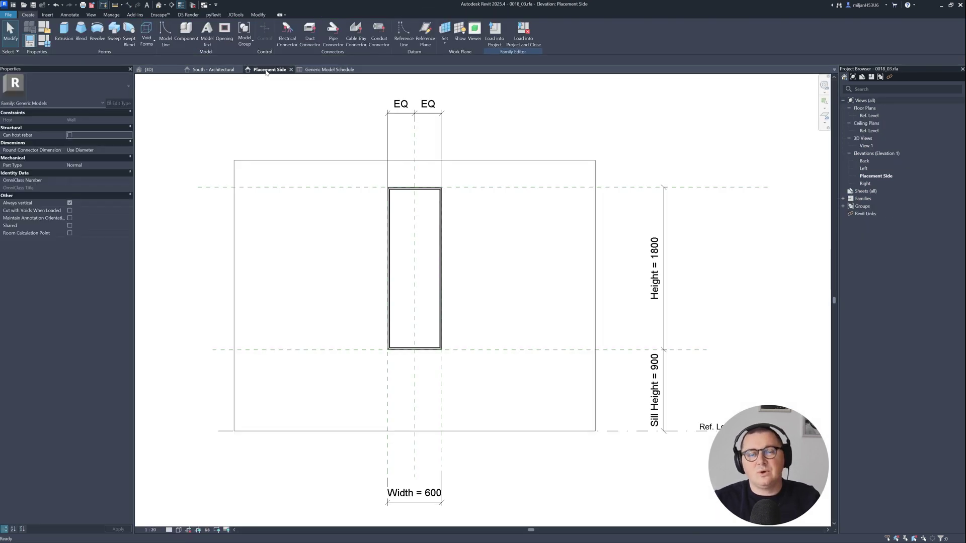
drag(266, 71, 332, 70)
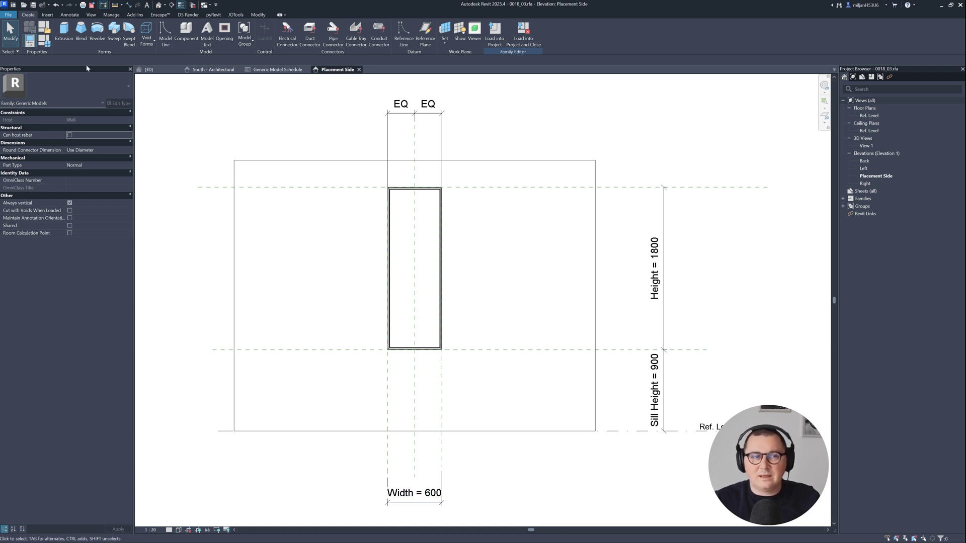
click(45, 42)
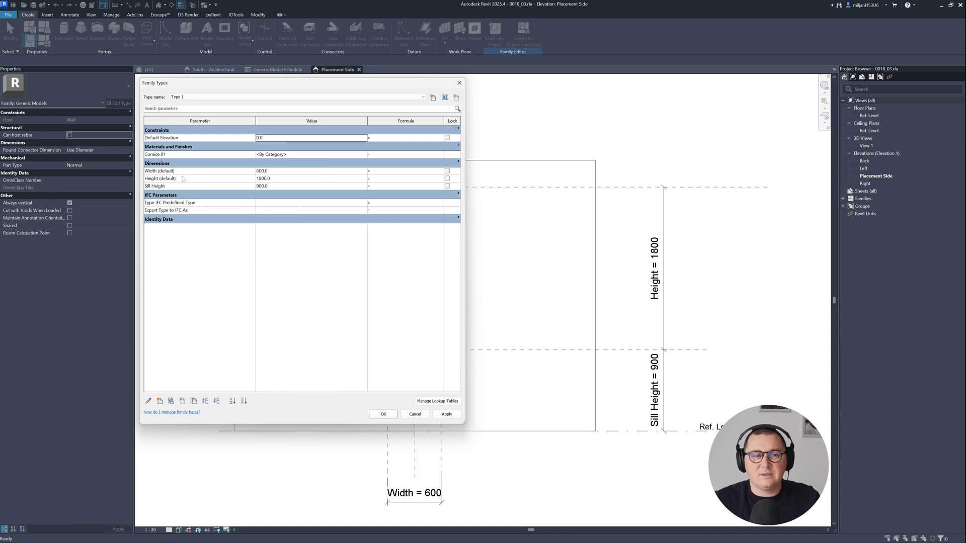
click(152, 171)
click(149, 400)
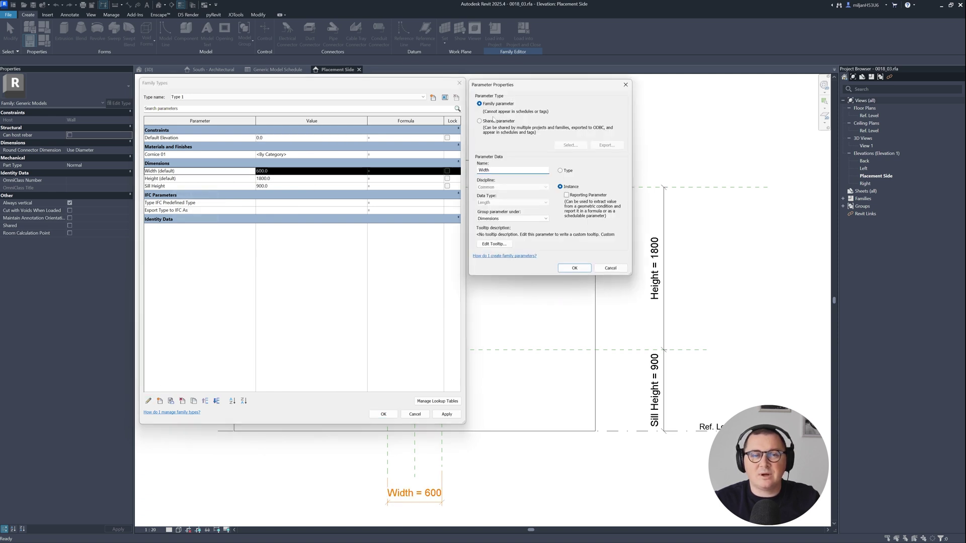
click(573, 268)
click(153, 179)
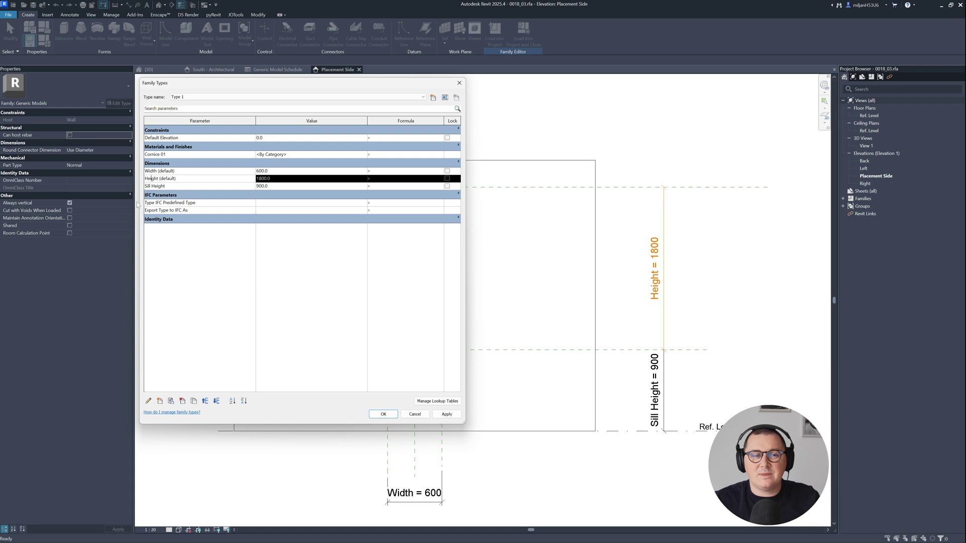
click(149, 401)
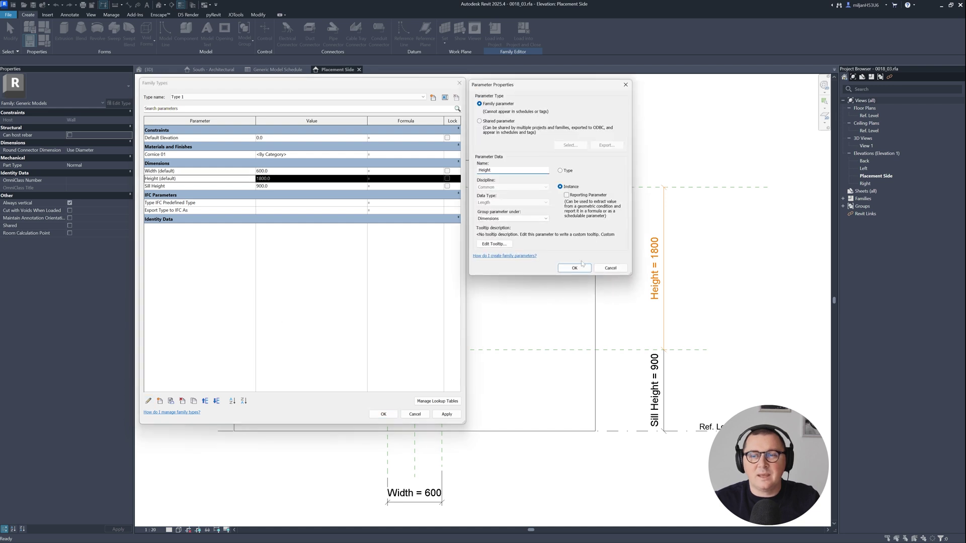
click(603, 269)
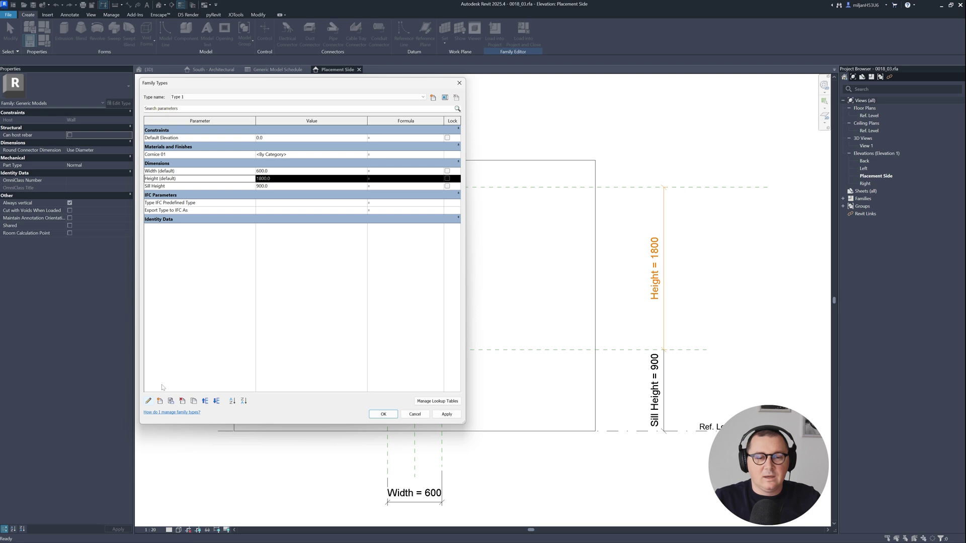
Add shared Length parameter AIE_Width to the family as an instance parameter.
click(160, 402)
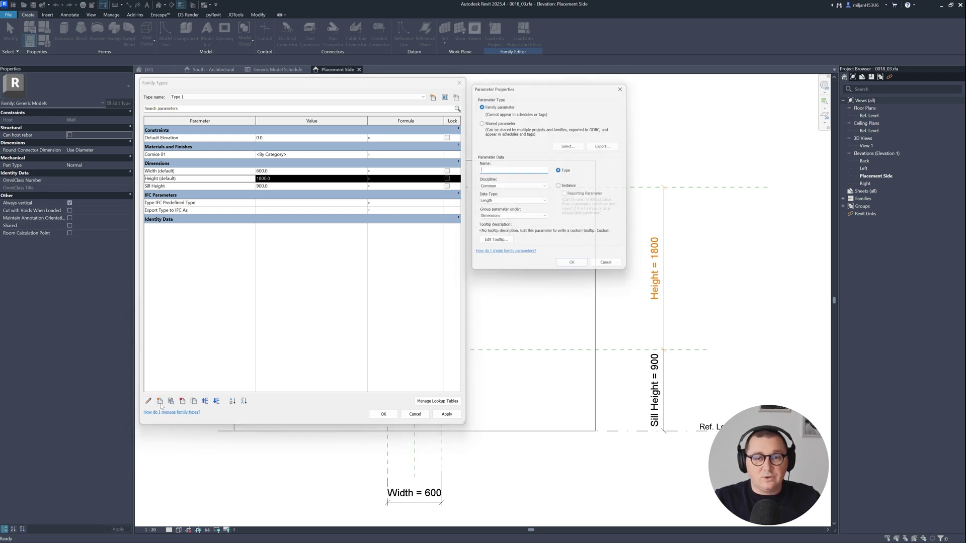
click(480, 121)
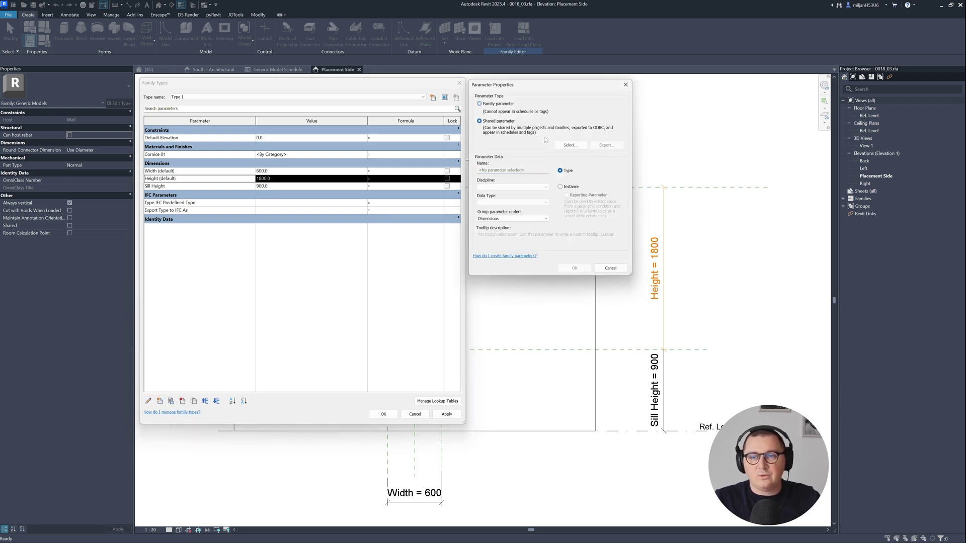
click(570, 145)
click(329, 116)
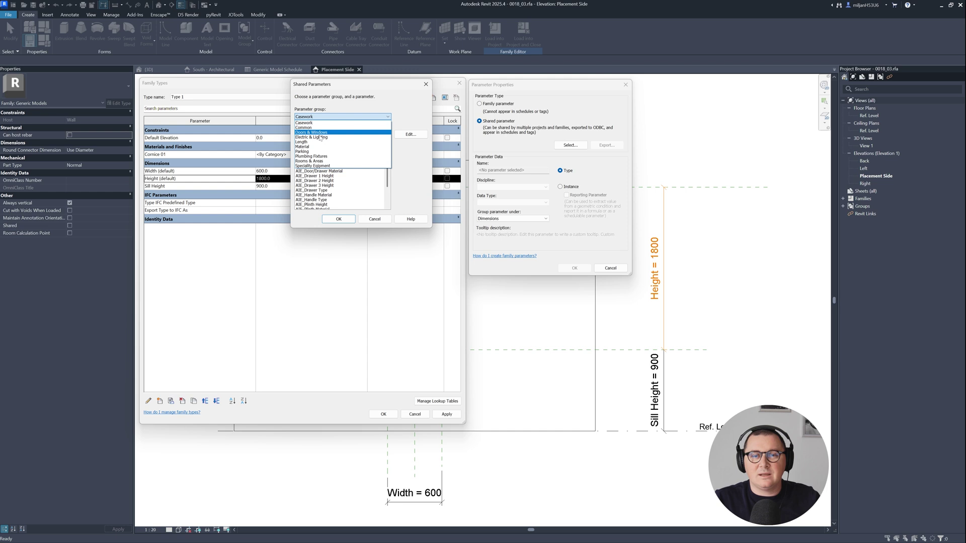
click(314, 143)
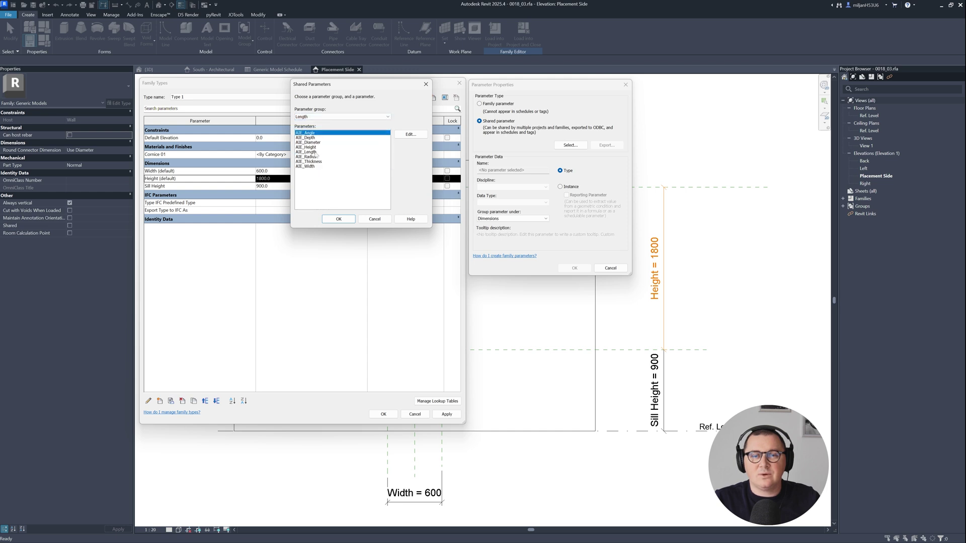
click(308, 167)
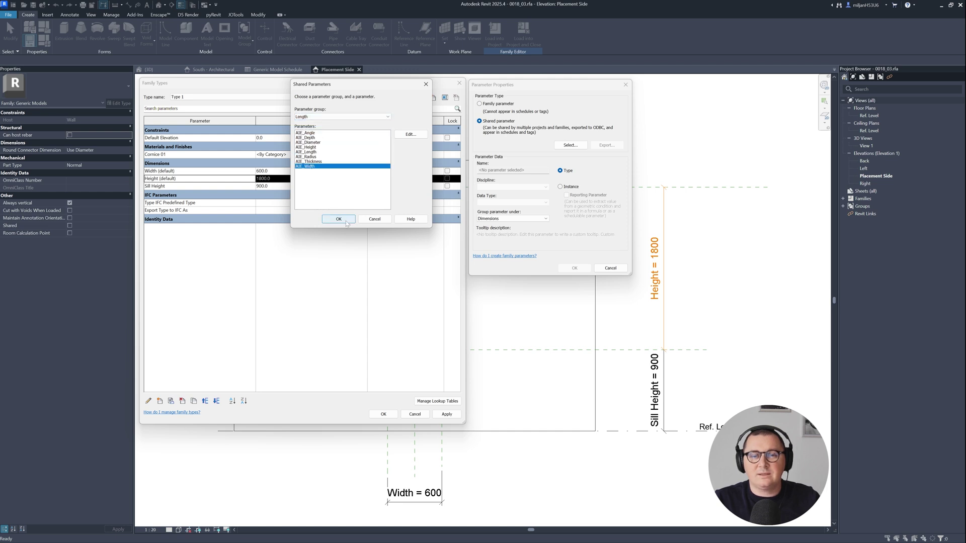
click(338, 219)
click(560, 187)
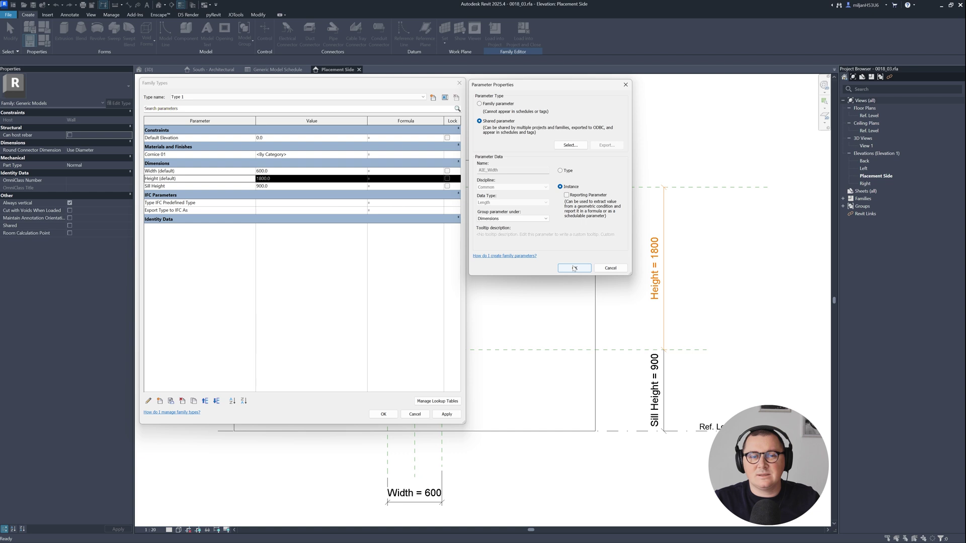
click(574, 267)
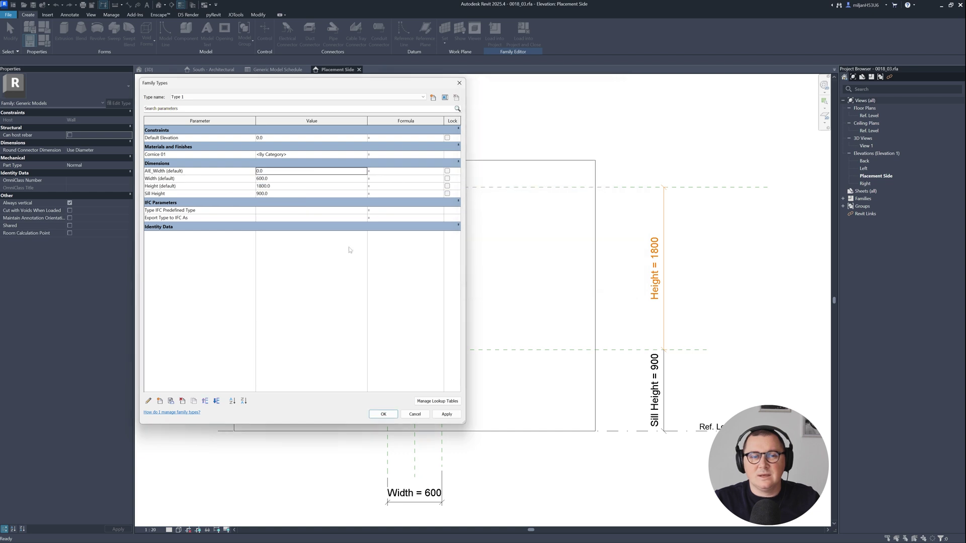
Add shared Length parameter AIE_Height and close Family Types.
click(160, 401)
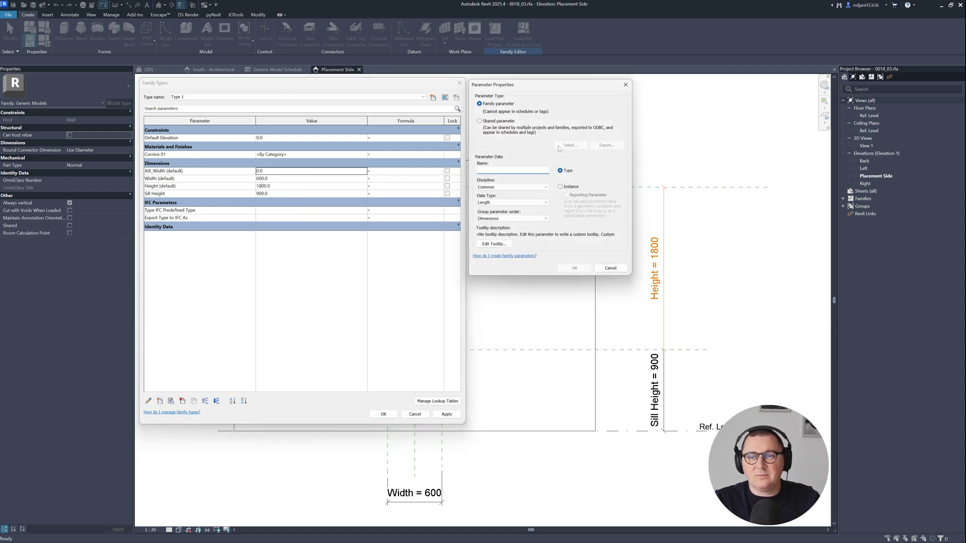
click(503, 121)
click(570, 145)
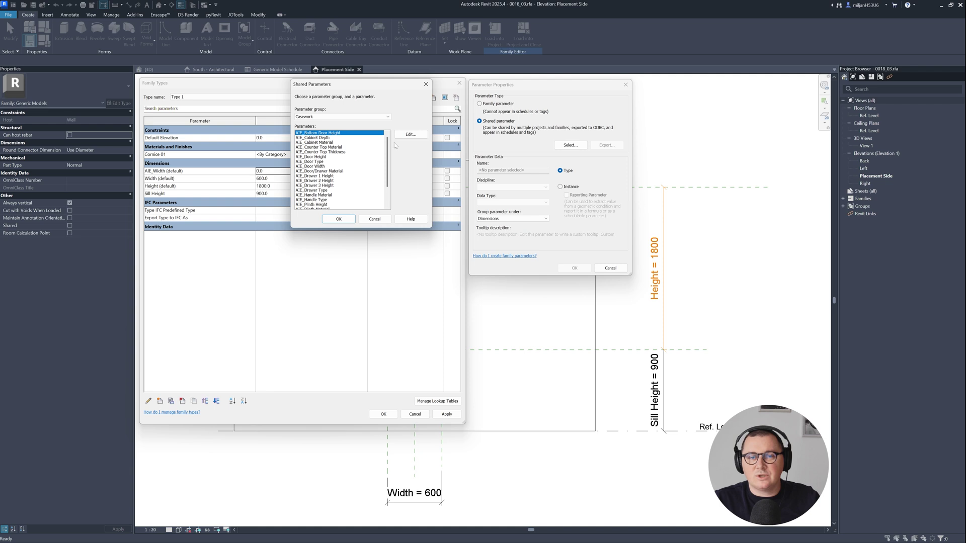
click(337, 115)
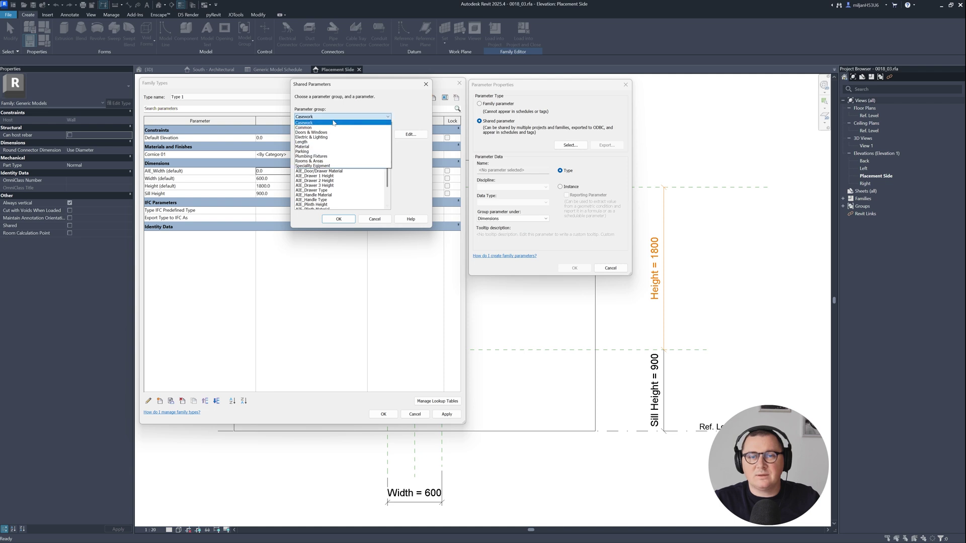
click(304, 142)
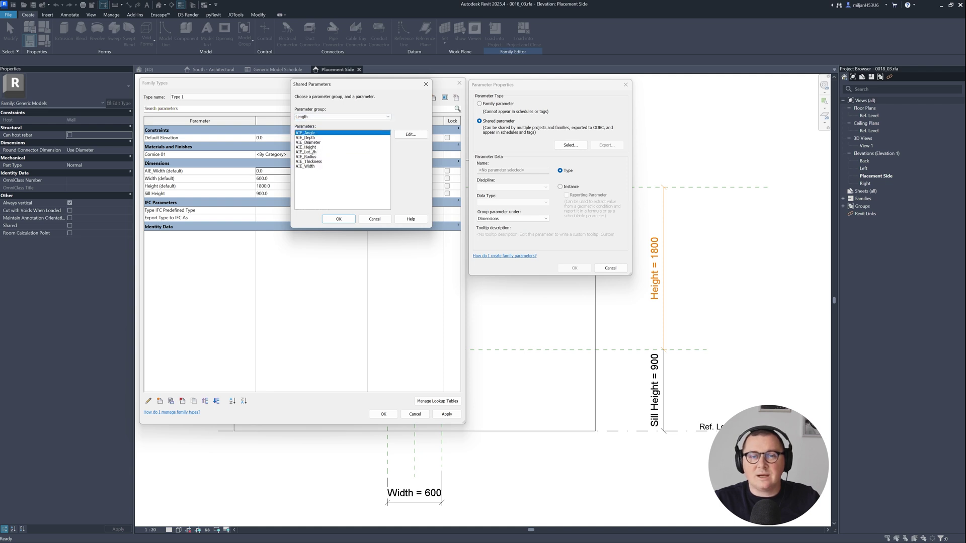
click(310, 148)
click(338, 220)
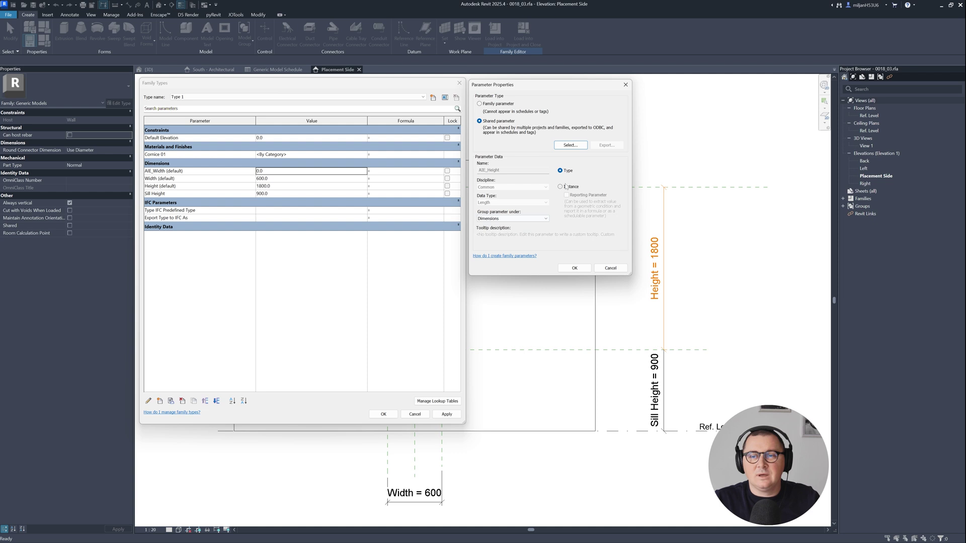
click(574, 268)
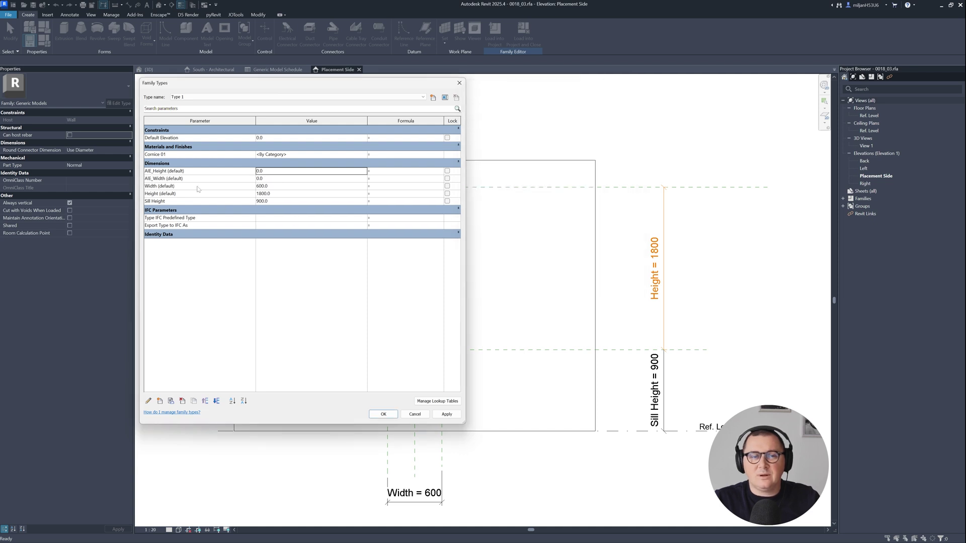
click(384, 414)
Label the 600 width dimension AIE_Width and the 1800 height dimension AIE_Height.
click(413, 494)
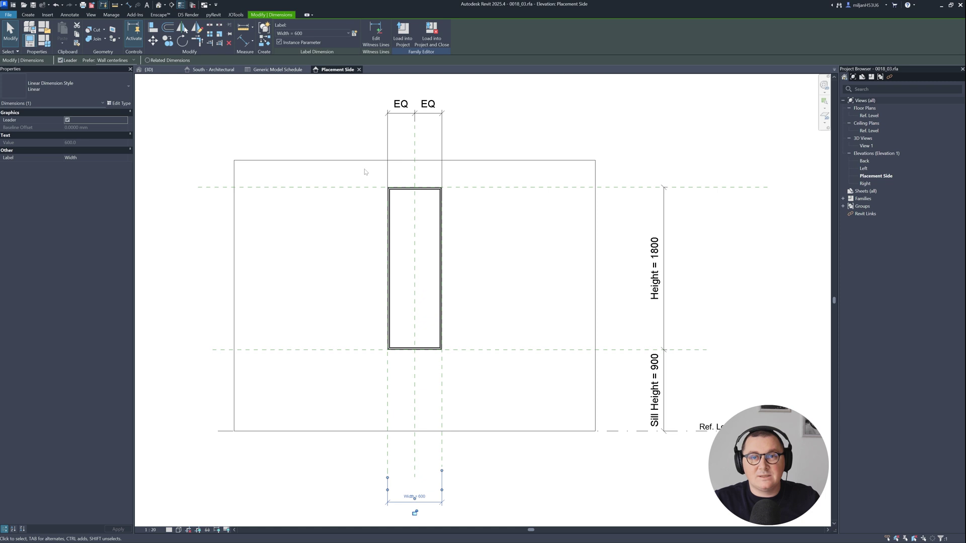
click(308, 34)
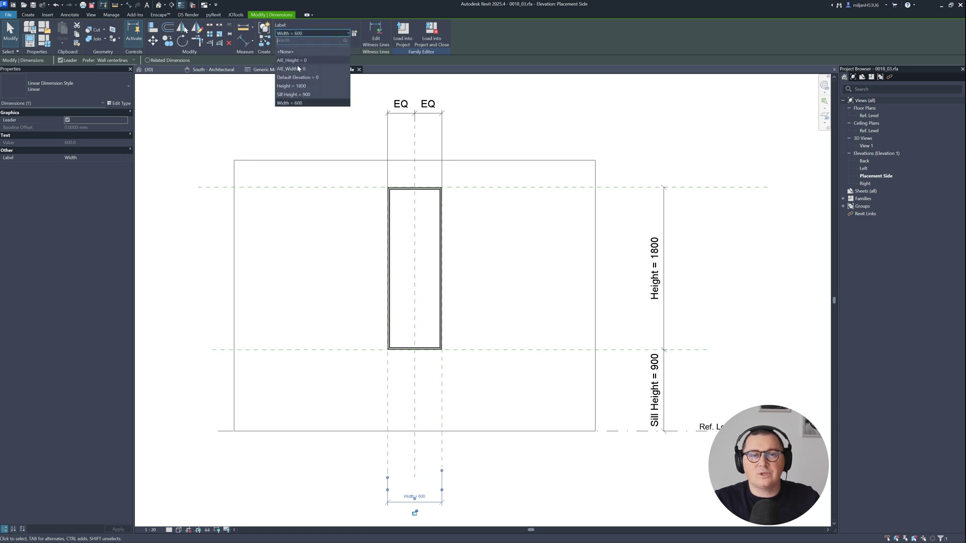
click(297, 69)
click(654, 266)
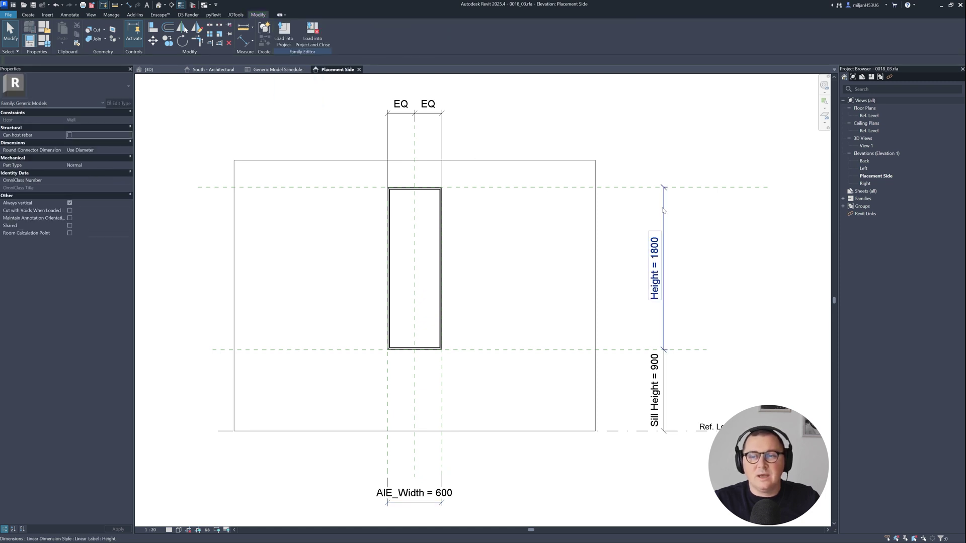
click(322, 33)
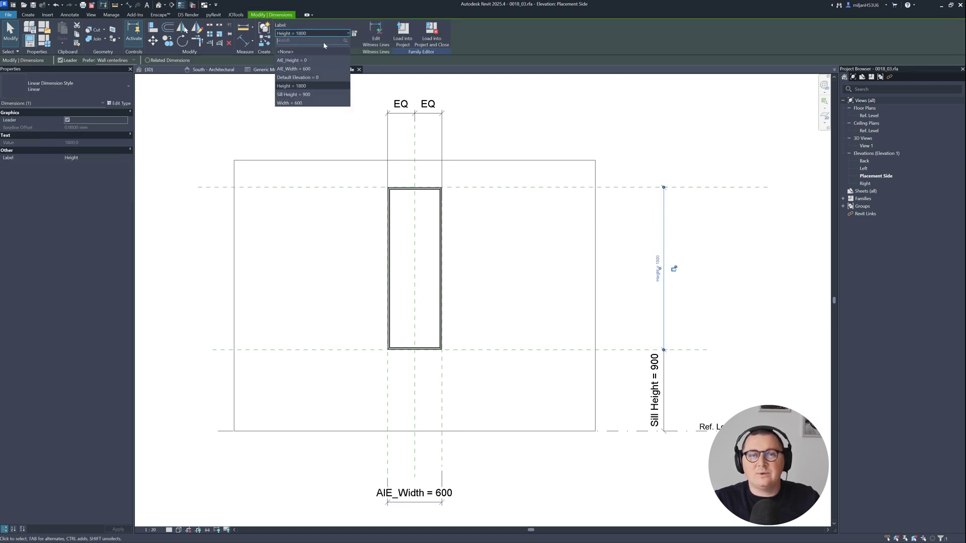
click(302, 61)
click(283, 128)
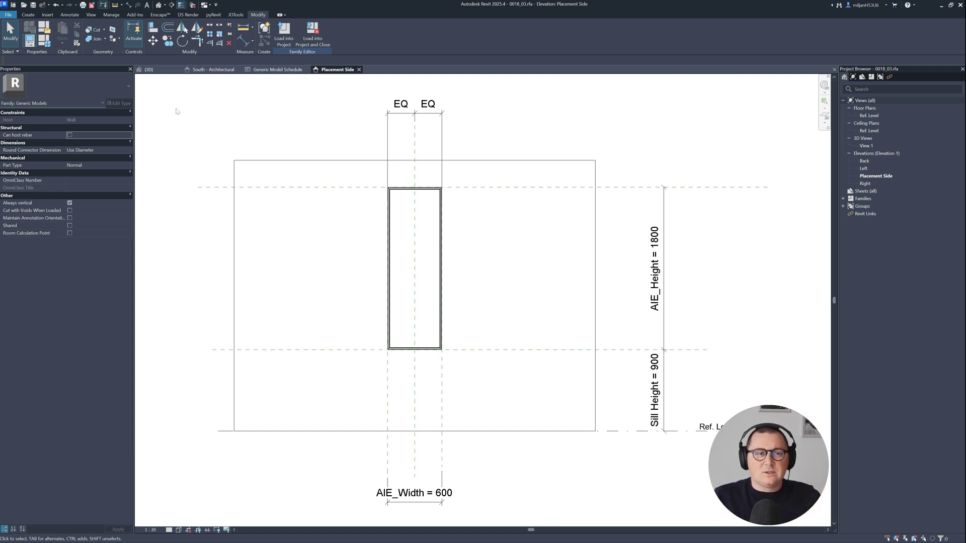
In Family Types, add AIE_Length from the shared Length group as an instance parameter.
click(49, 45)
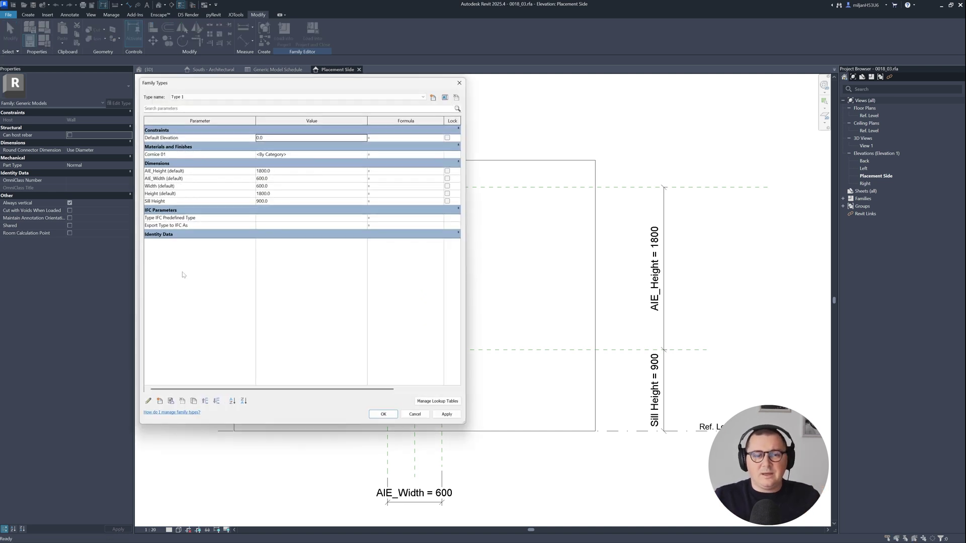
click(159, 402)
click(497, 121)
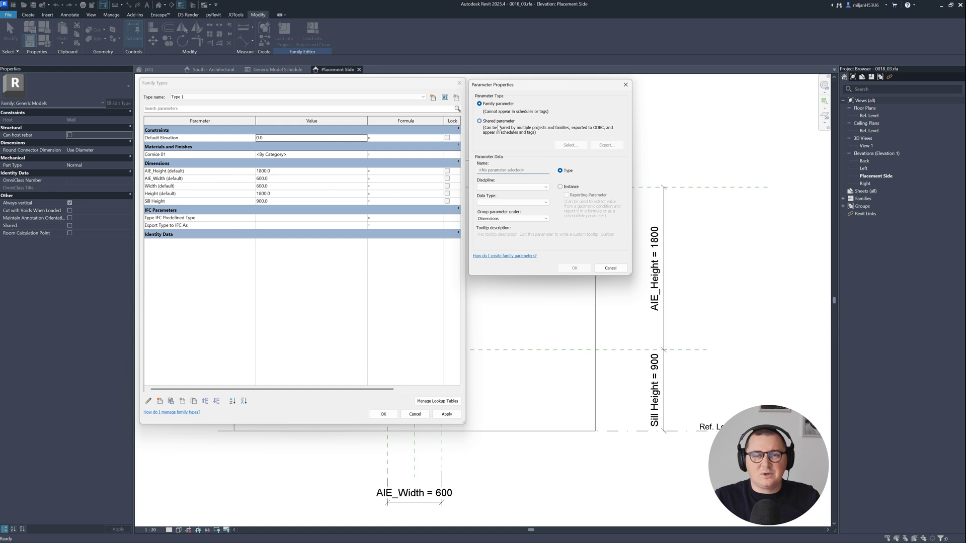
click(570, 144)
click(322, 117)
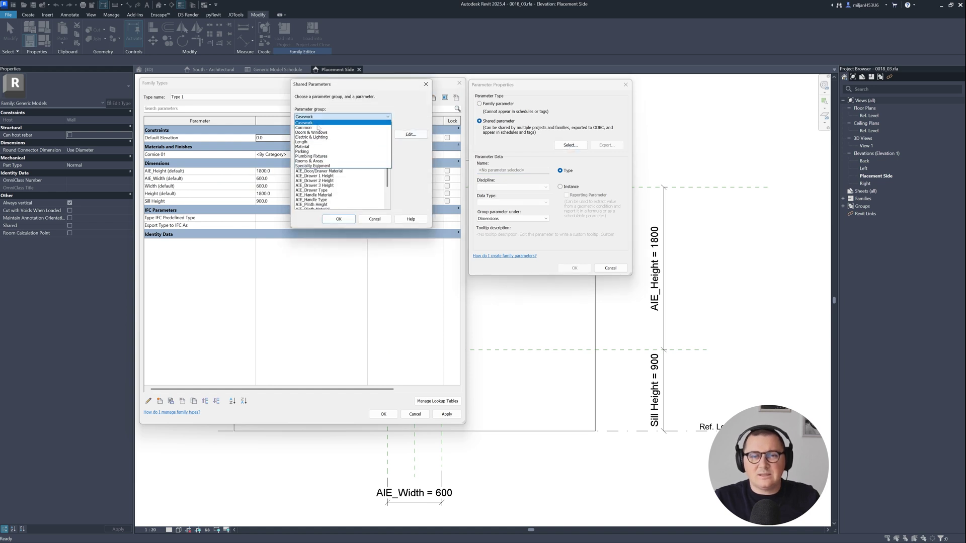
click(308, 142)
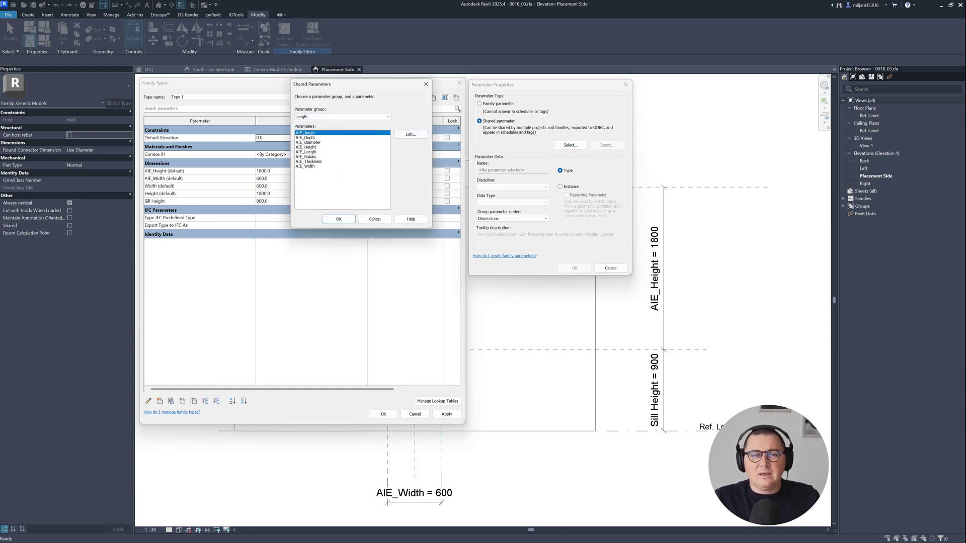
click(306, 152)
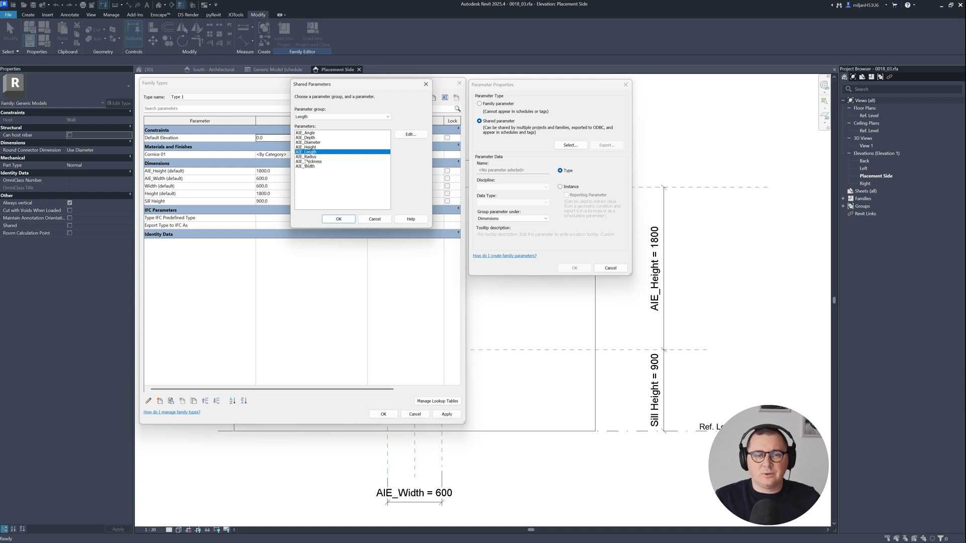
click(338, 220)
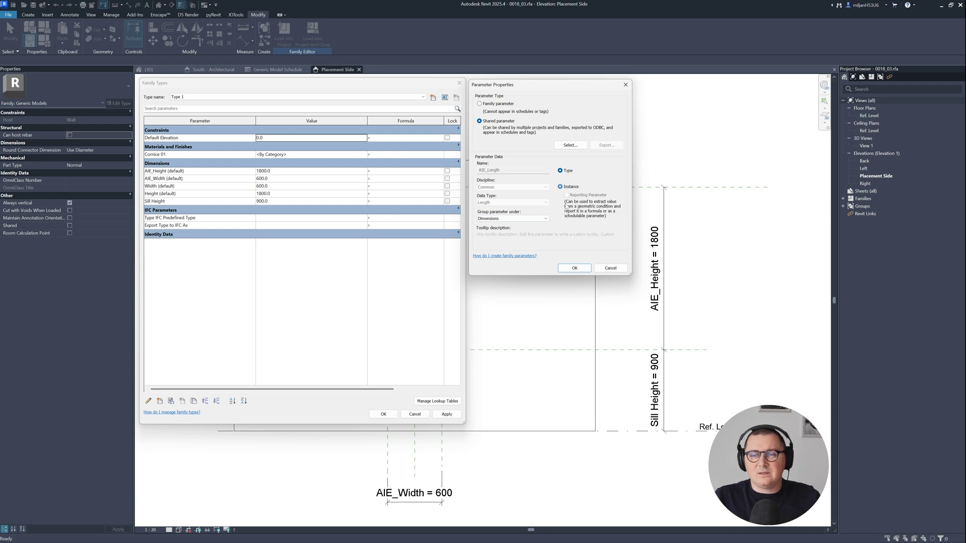
click(574, 267)
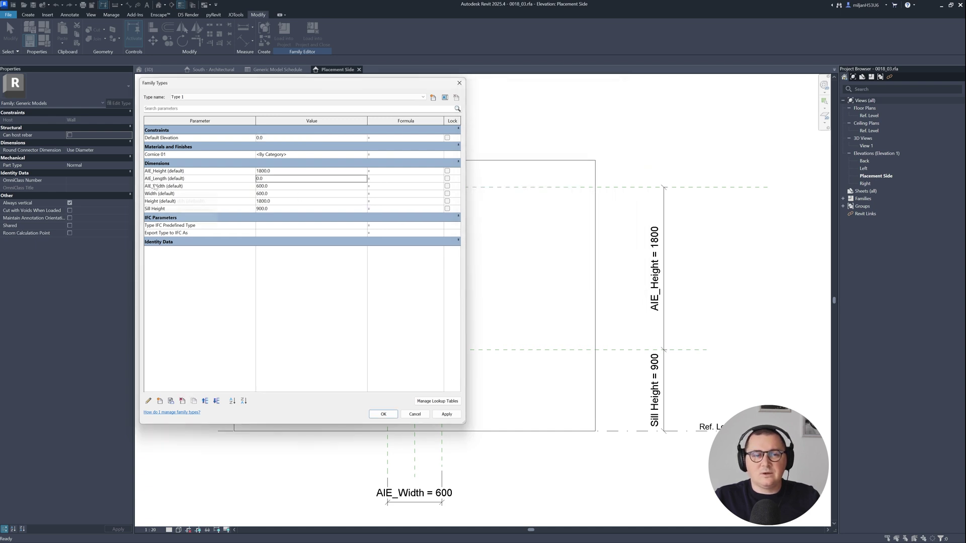
Move AIE_Length to the top and give it formula 2 * AIE_Width + 2 * AIE_Height (4800).
click(205, 401)
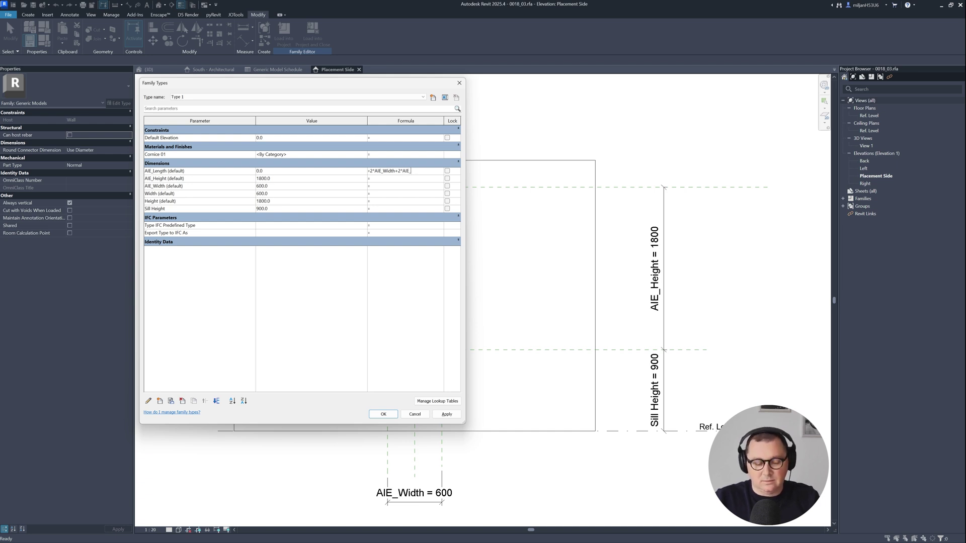
text(eight)
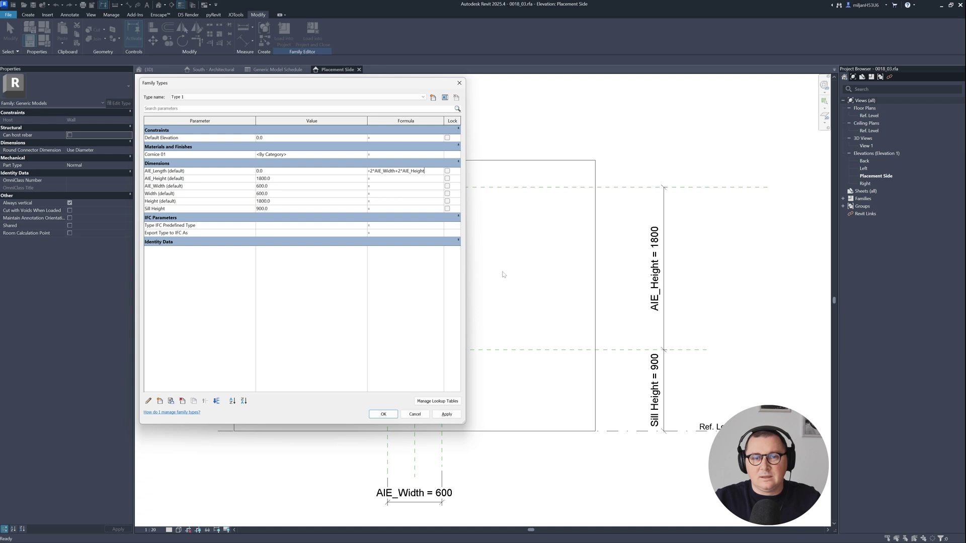
click(446, 414)
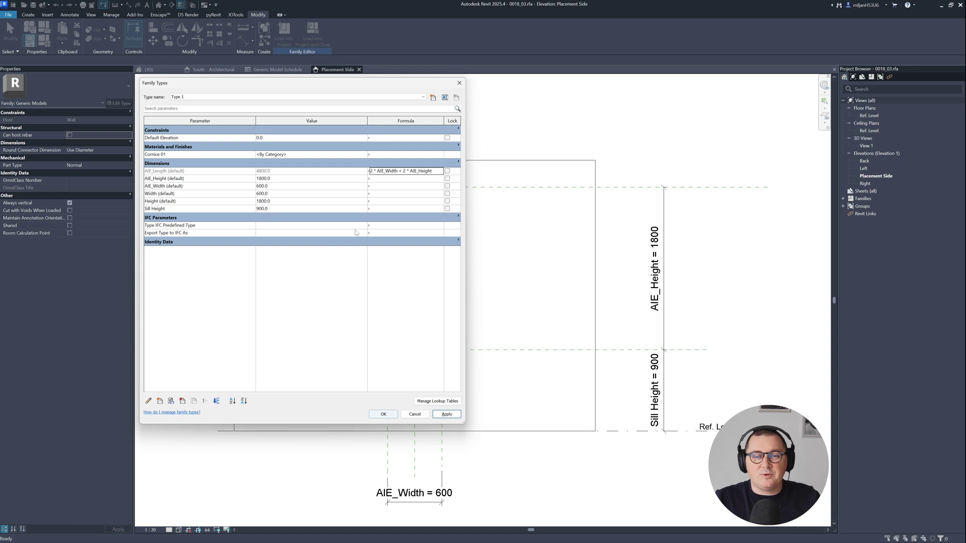
click(381, 416)
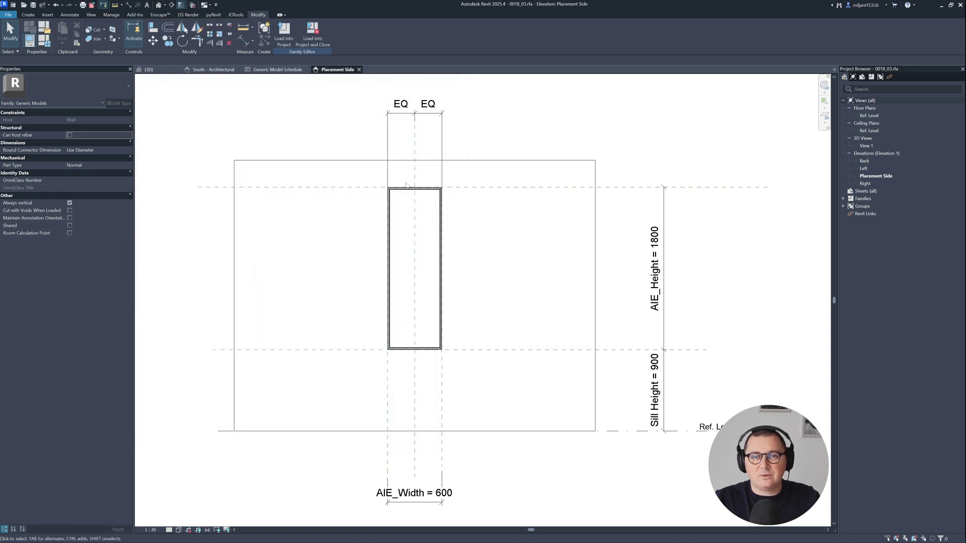
Reload the family into the project, overwriting values, and size the fifth rectangle 900 x 1500.
click(284, 32)
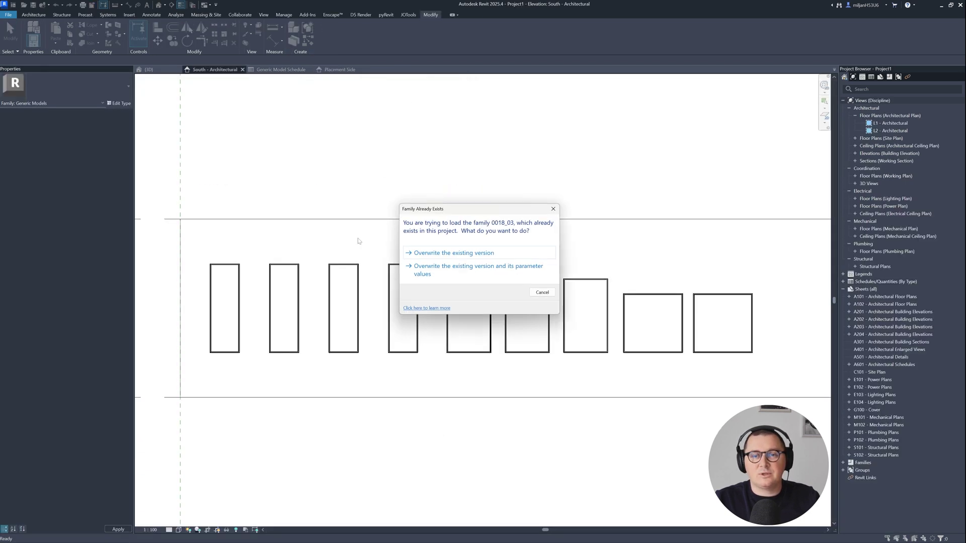
click(430, 269)
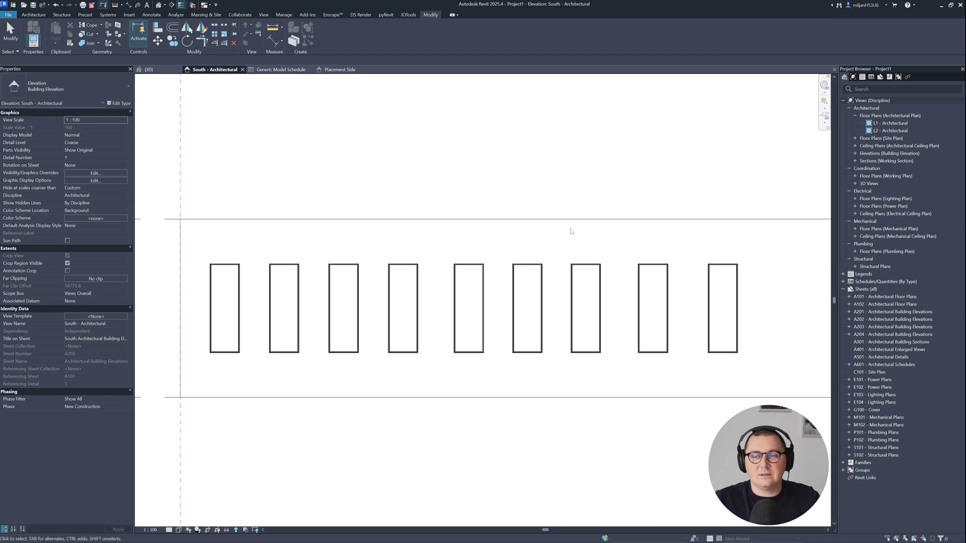
click(475, 264)
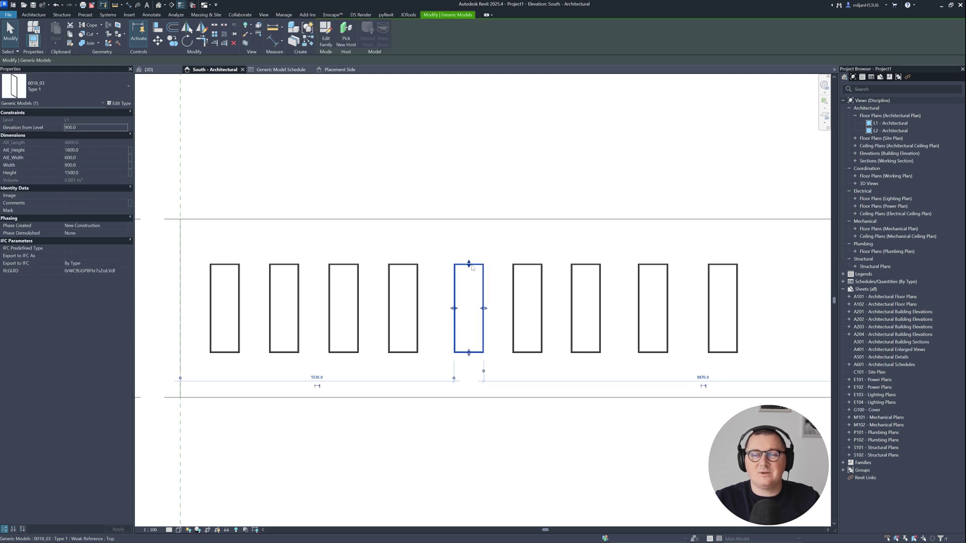
key(Tab)
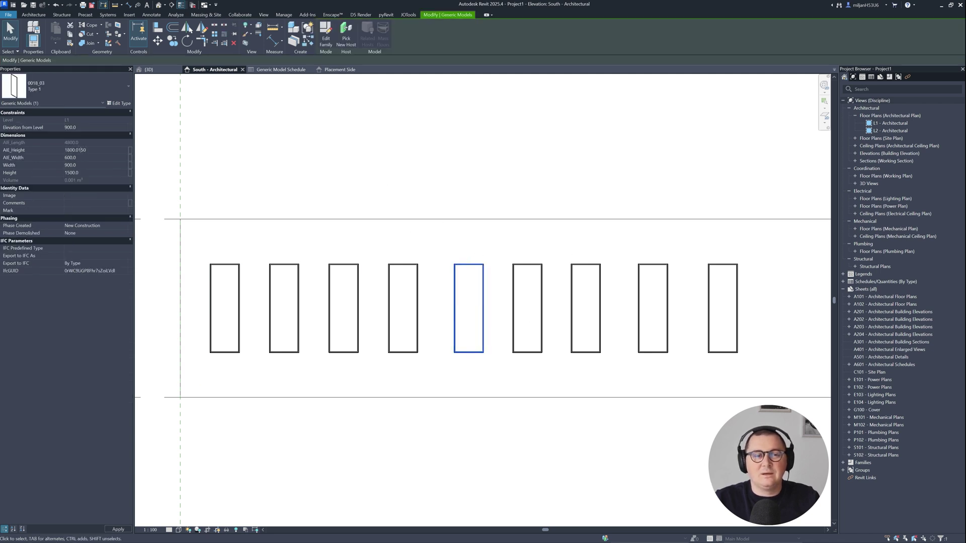
text(1500)
click(81, 158)
text(900)
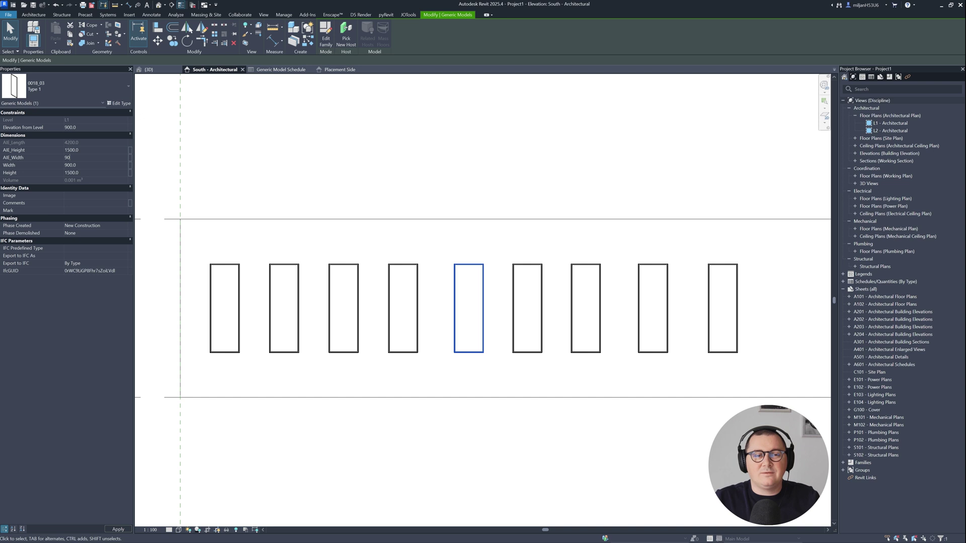
Set the sixth and seventh rectangles to AIE_Width 900 and AIE_Height 1500.
click(515, 271)
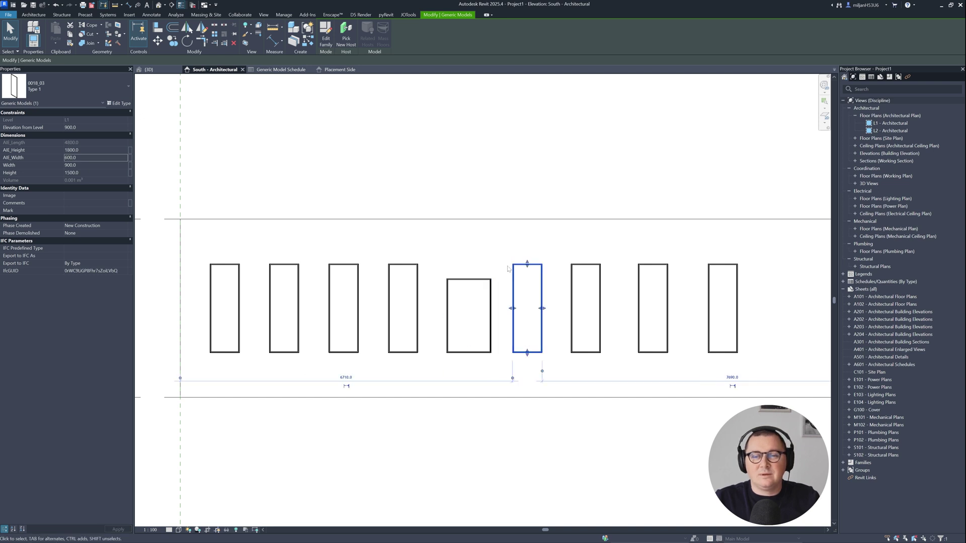
ctrl+click(582, 274)
click(80, 150)
text(1500)
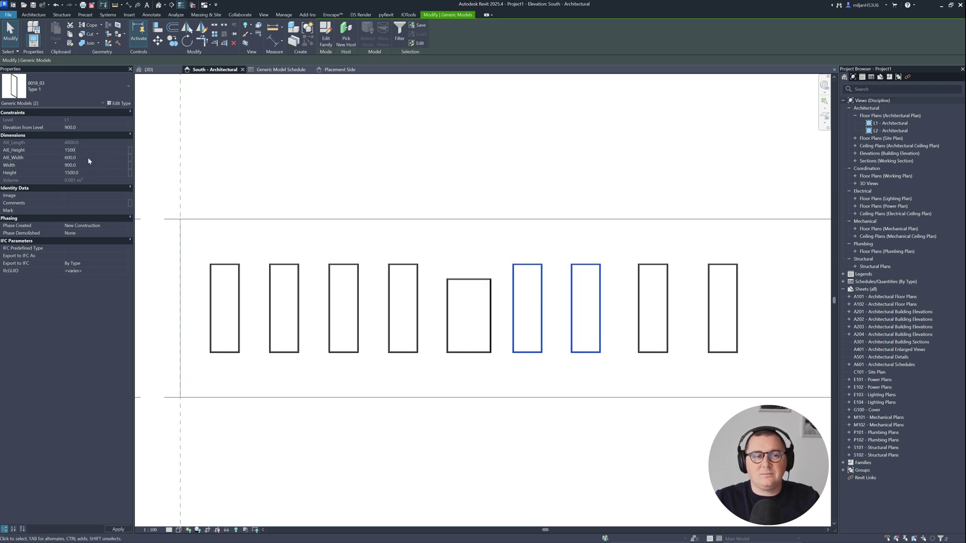
key(Tab)
text(900)
Set the eighth and ninth rectangles to AIE_Height 1200 and AIE_Width 1200.
drag(764, 250, 616, 355)
click(81, 149)
text(1200)
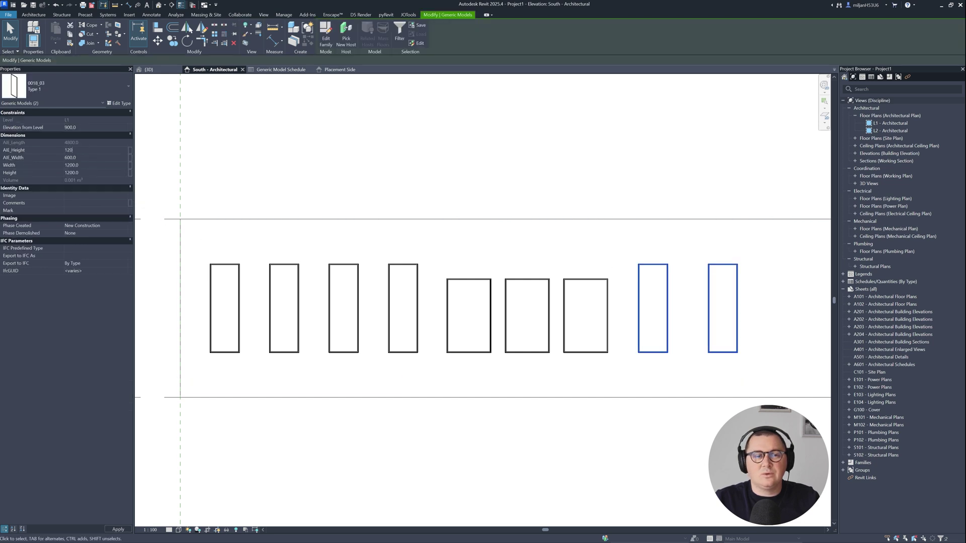
key(Tab)
text(1200)
click(390, 163)
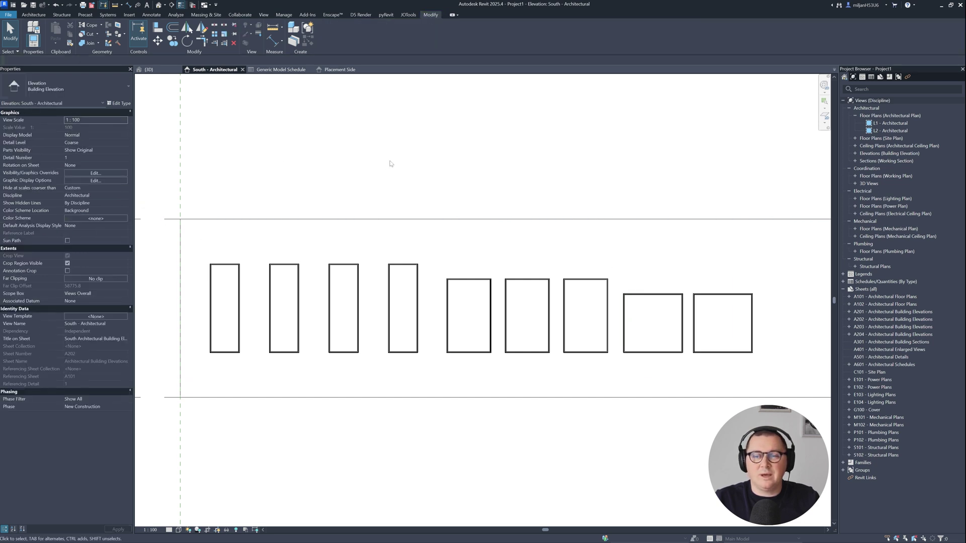
In the Generic Model Schedule fields, add AIE_Height, AIE_Length and AIE_Width.
click(270, 70)
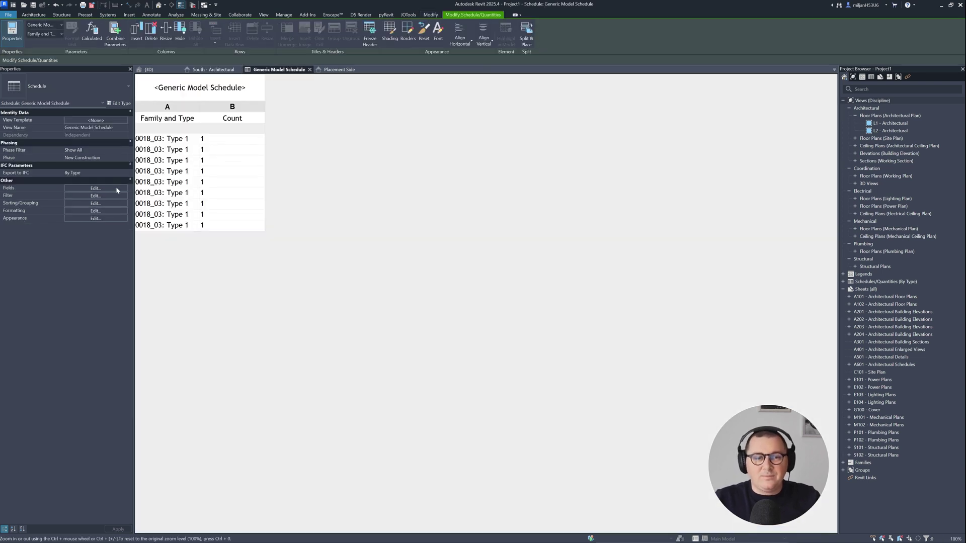
click(105, 189)
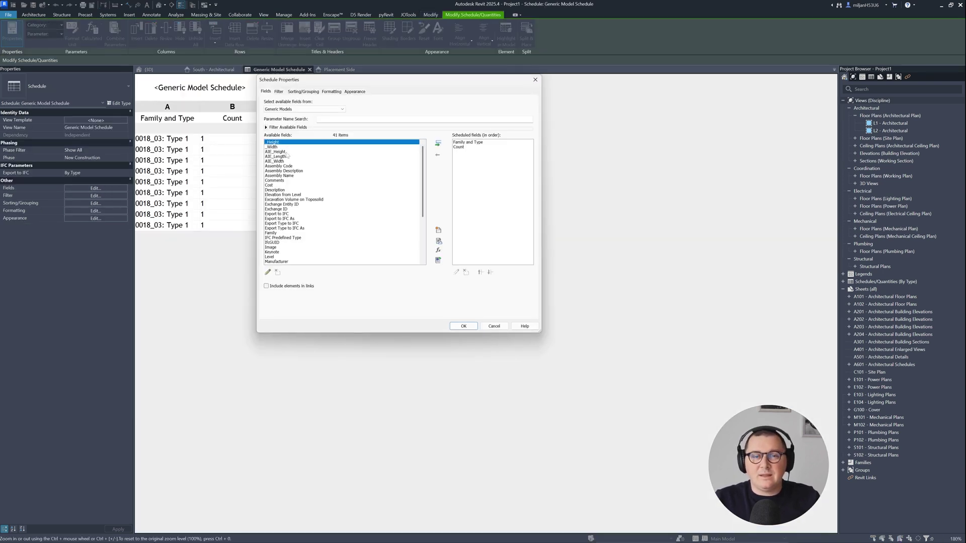
click(281, 151)
shift+click(282, 161)
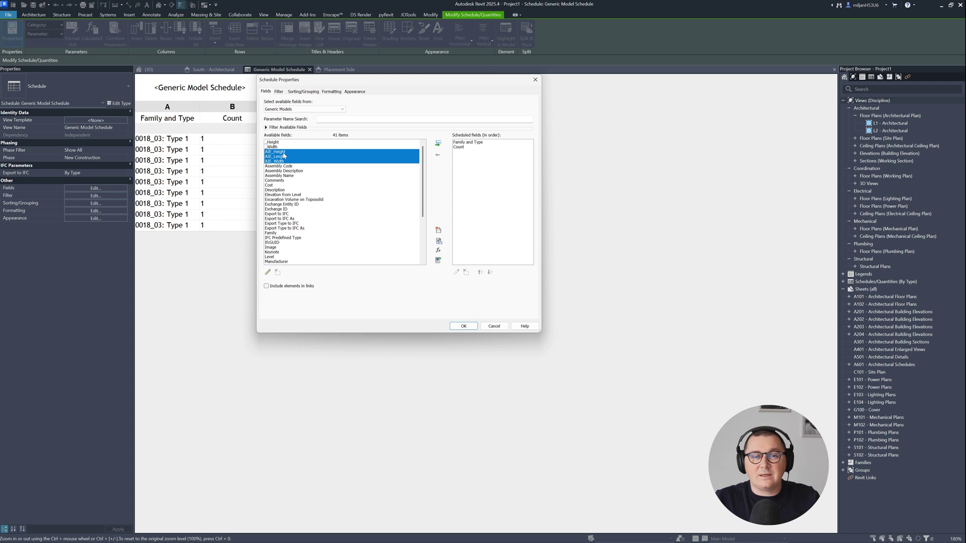
click(438, 144)
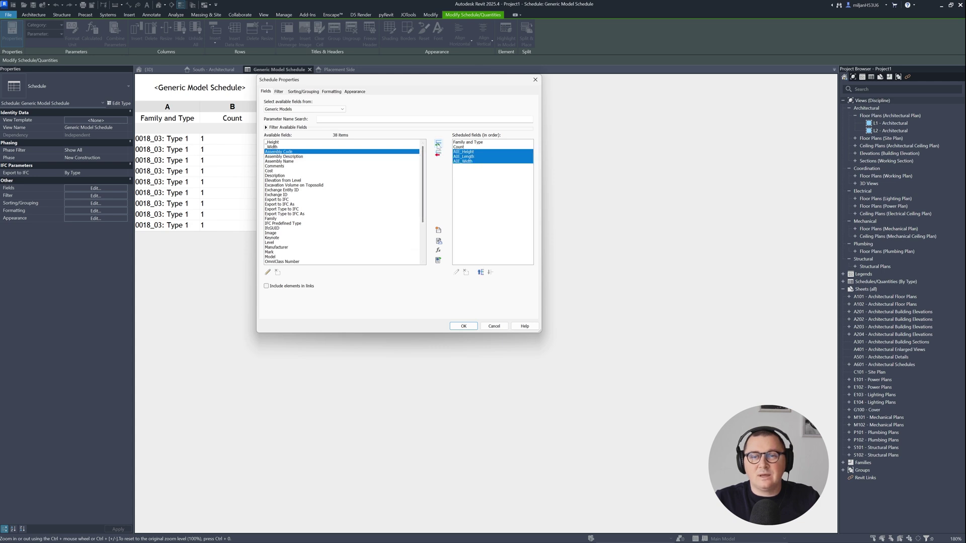
Reorder the fields so AIE_Length follows AIE_Width and Count comes last.
click(459, 156)
click(490, 273)
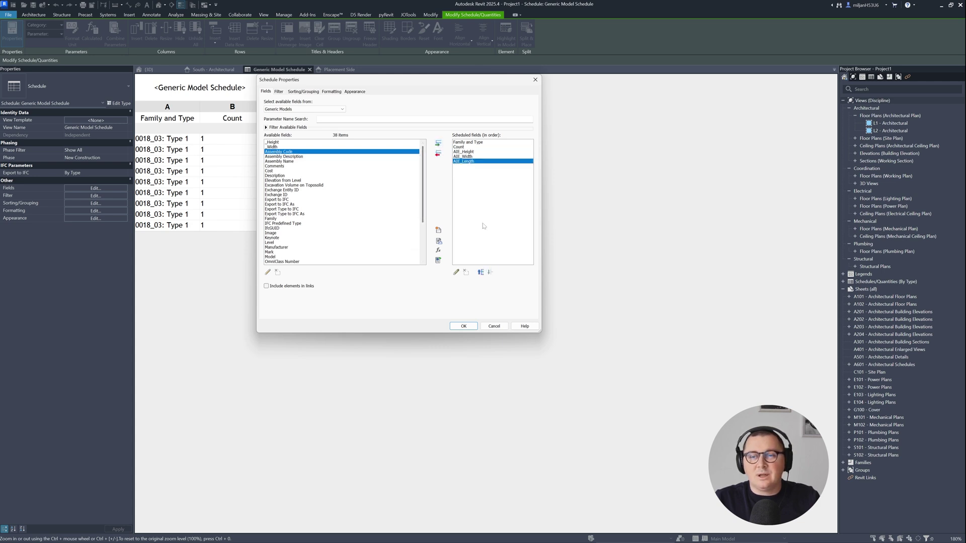
click(463, 151)
click(459, 147)
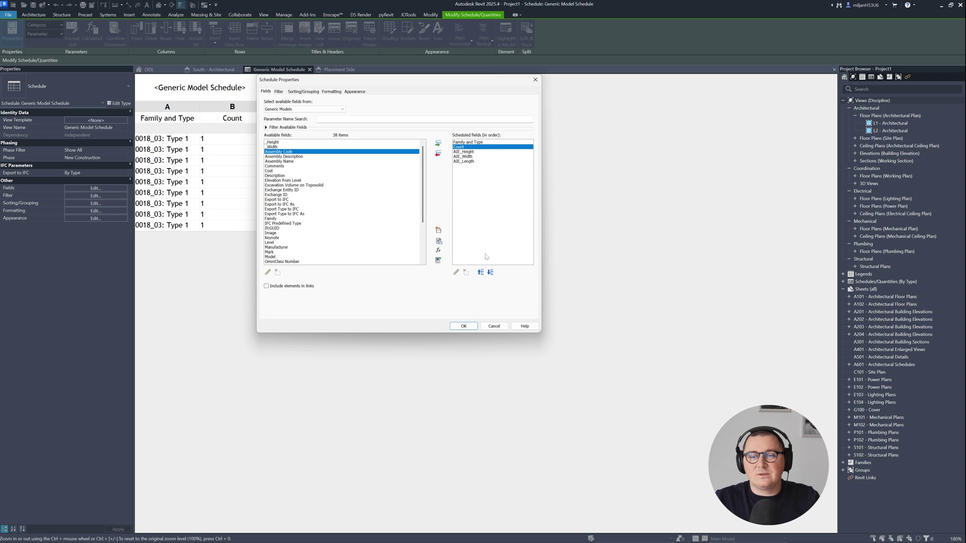
click(490, 272)
click(490, 272)
click(489, 272)
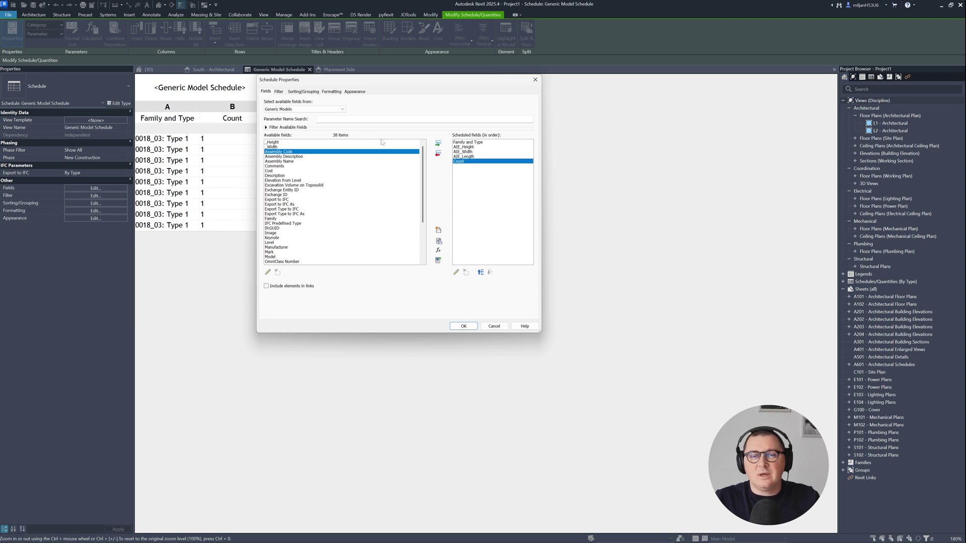
click(302, 92)
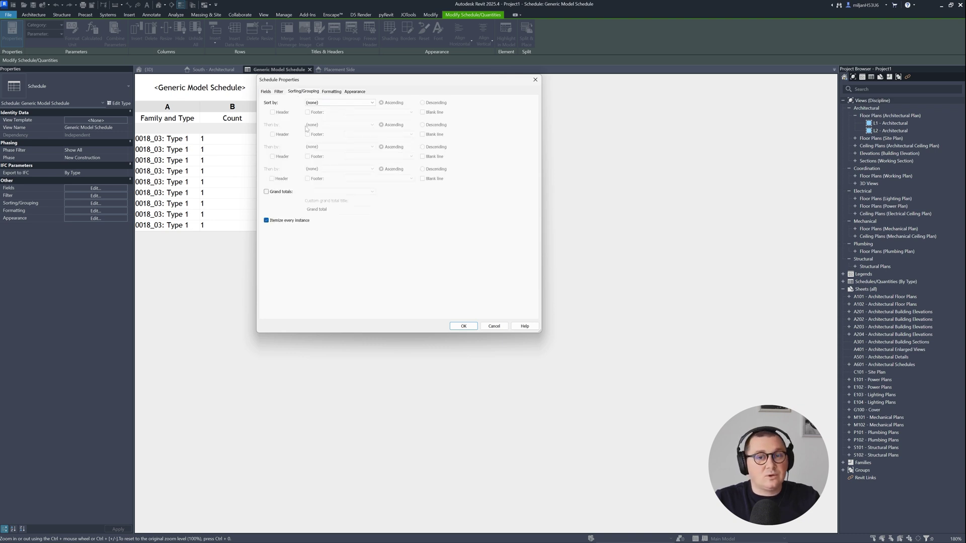
Turn off itemizing every instance, sort by AIE_Width then AIE_Height, and enable grand totals.
click(267, 220)
click(339, 102)
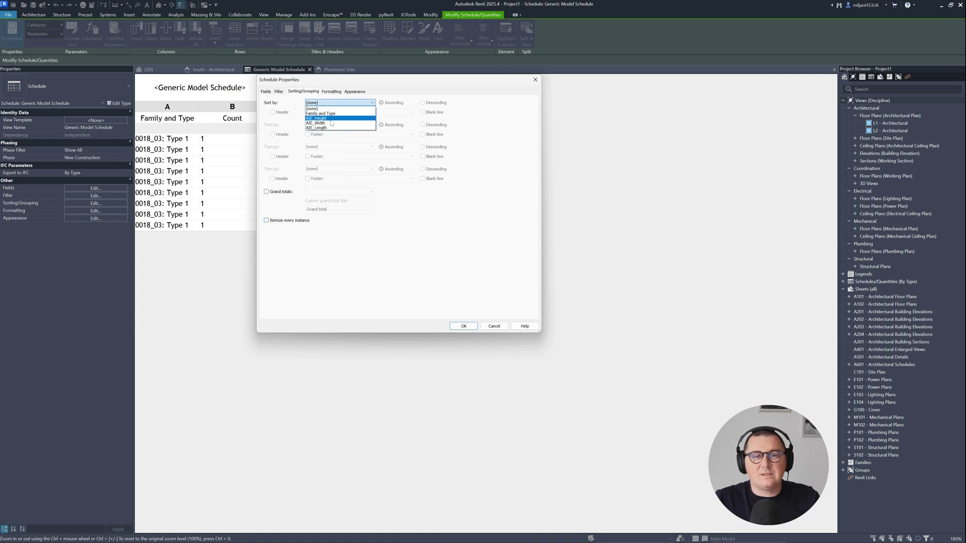
click(330, 119)
click(339, 125)
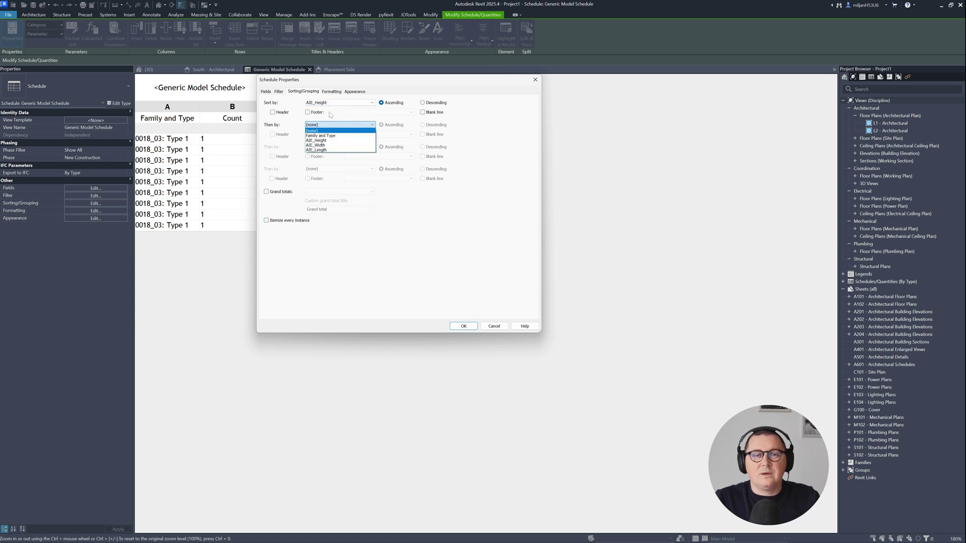
click(327, 103)
click(326, 123)
click(339, 125)
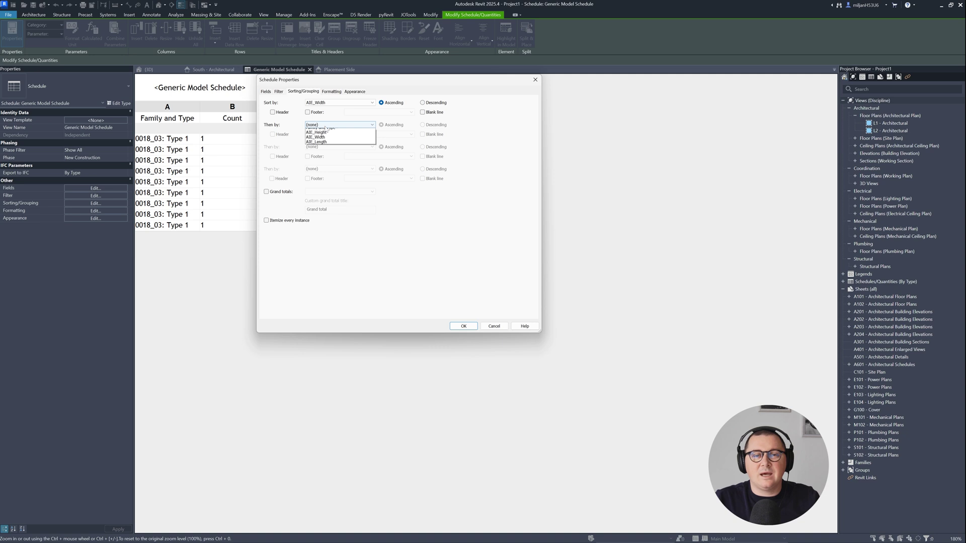
click(326, 141)
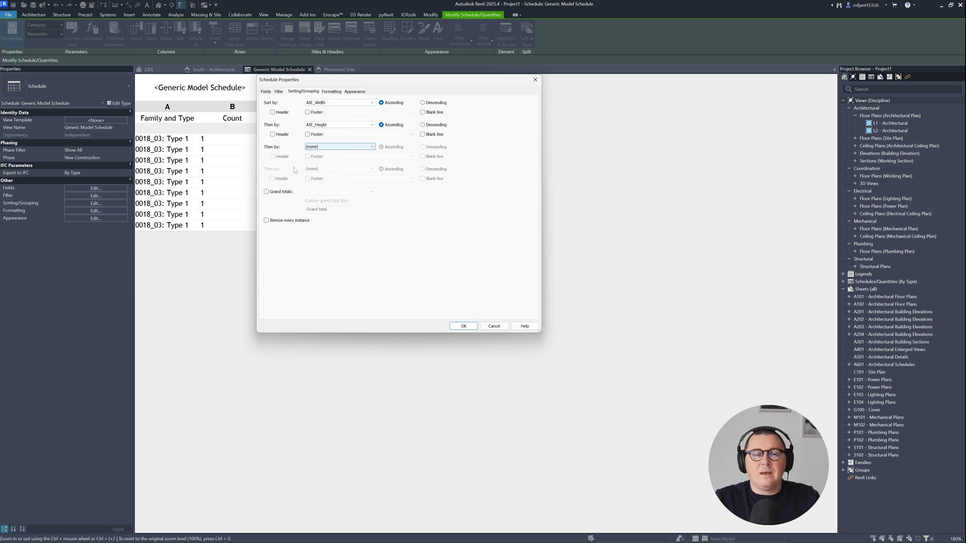
click(273, 193)
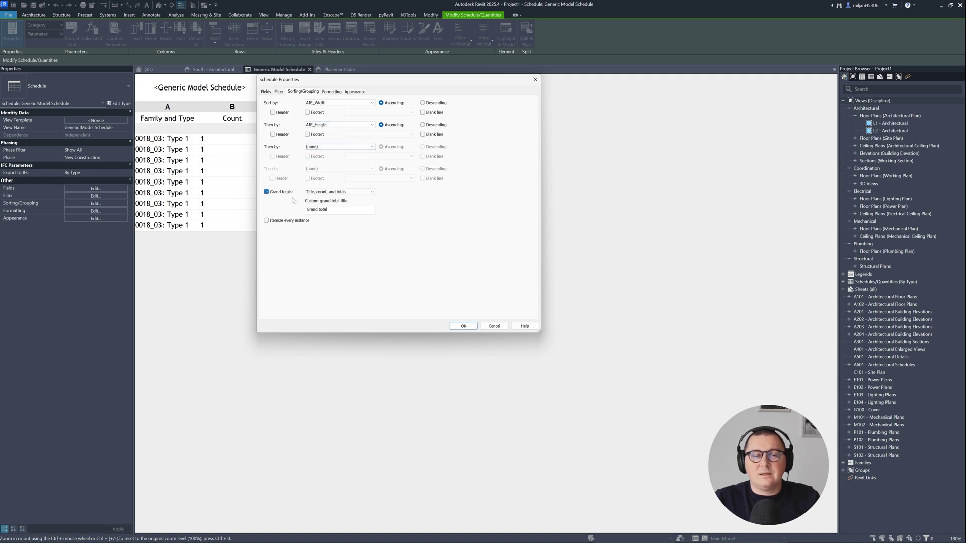
click(463, 327)
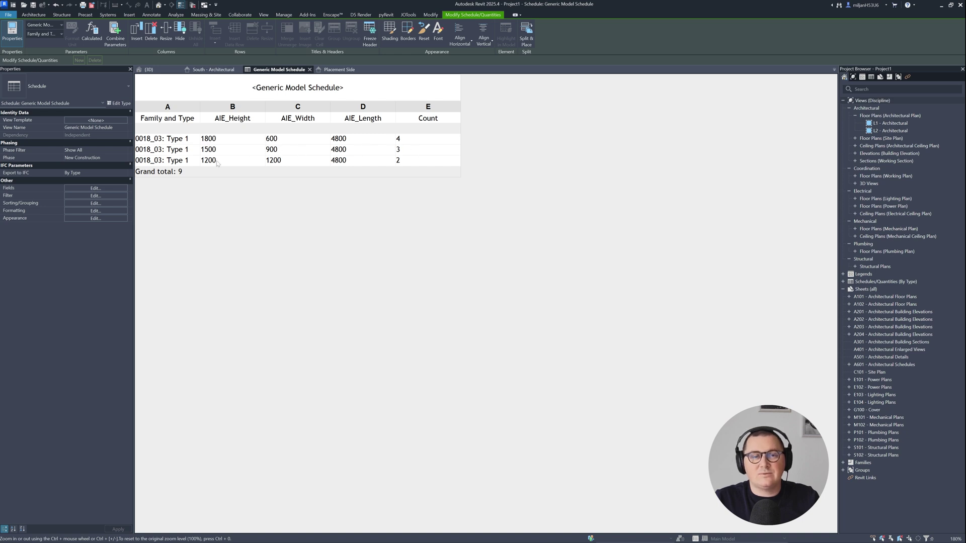
In the South elevation, copy the rightmost square molding twice to the right with CO.
click(210, 72)
click(714, 304)
middle_drag(715, 305, 423, 335)
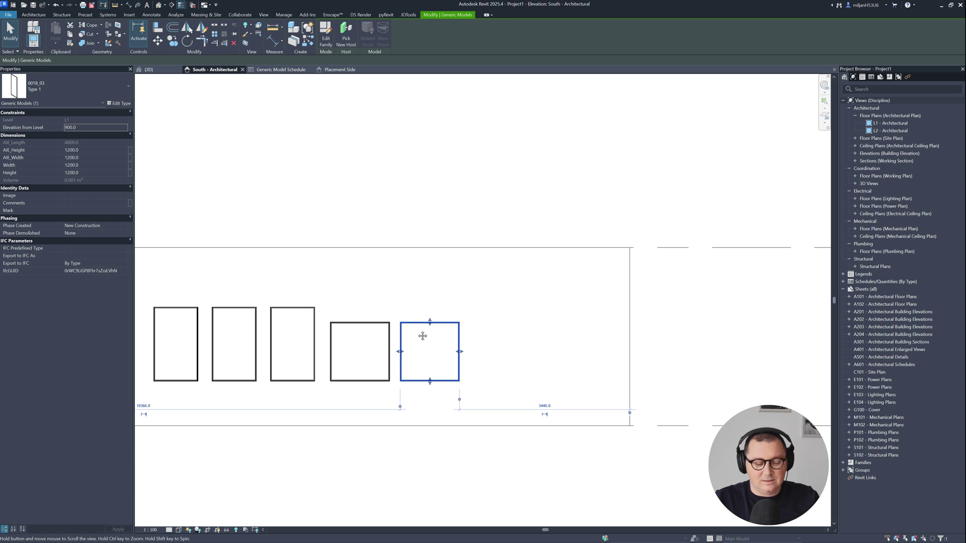
key(c)
key(o)
click(417, 299)
click(487, 299)
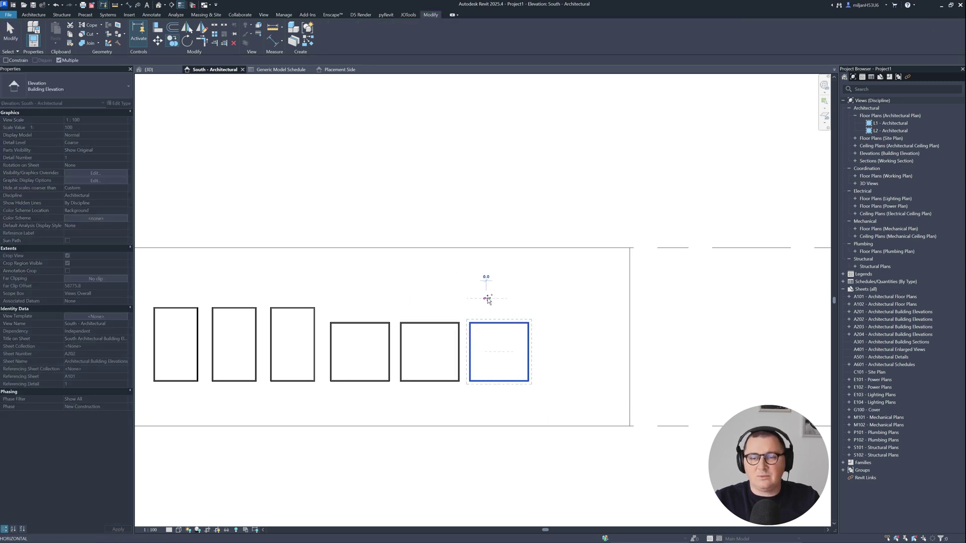
click(556, 299)
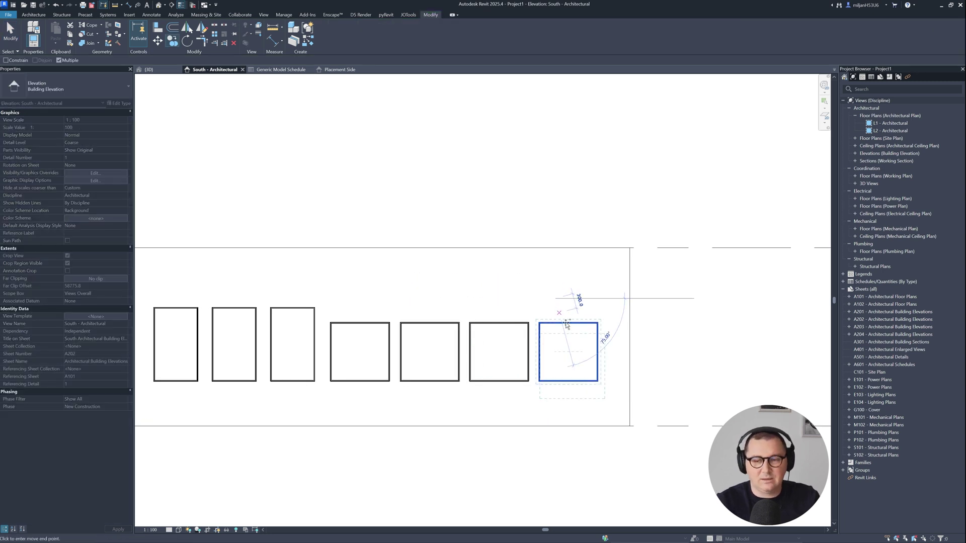
key(Escape)
Stretch the last square copy into a tall, narrow rectangle.
drag(568, 323, 568, 263)
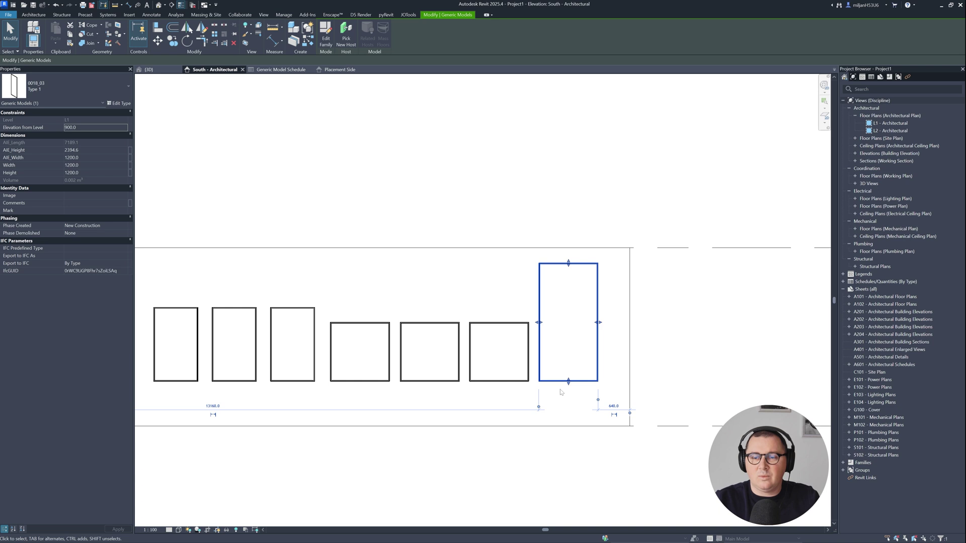
click(565, 389)
click(565, 382)
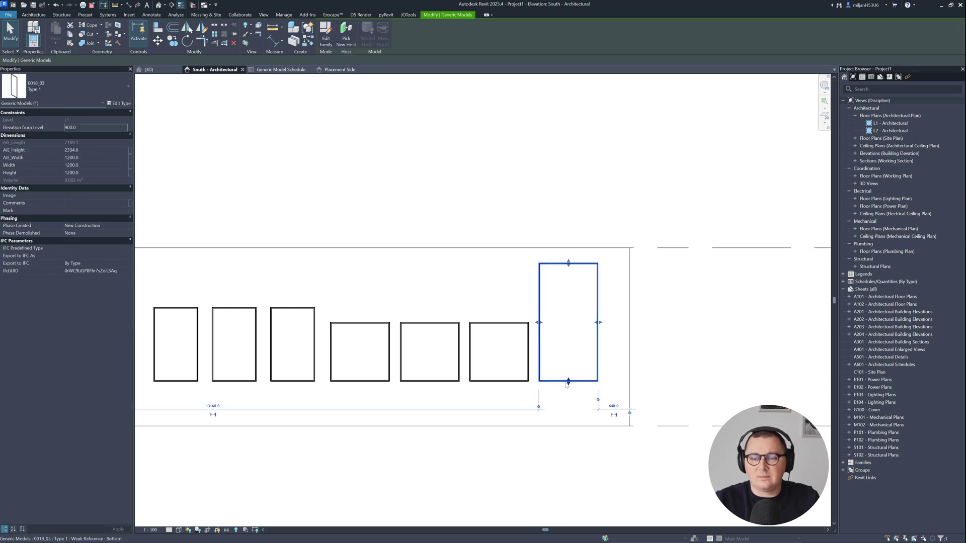
drag(598, 338, 561, 334)
Copy the narrow rectangle 600 to the right and return to the Generic Model Schedule.
key(c)
key(o)
click(556, 334)
click(583, 333)
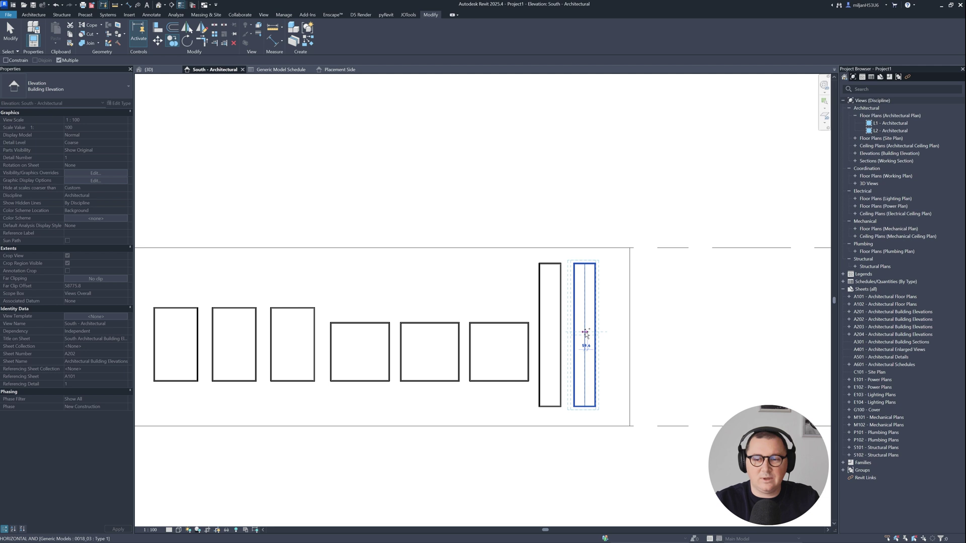
key(Escape)
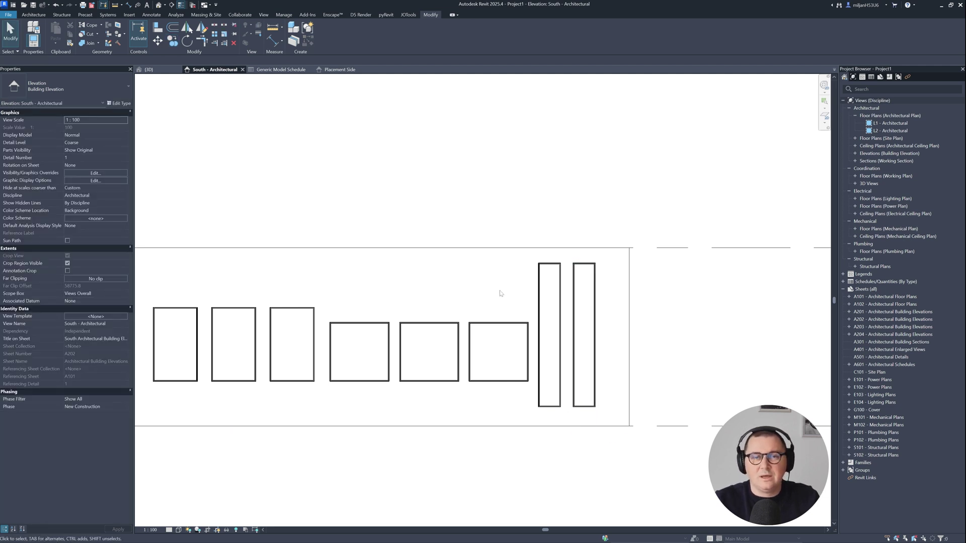
click(274, 70)
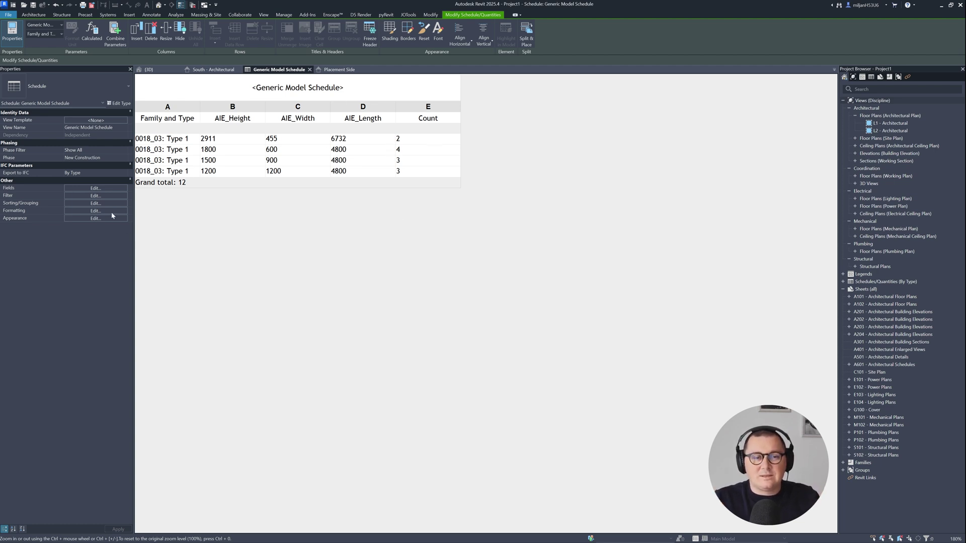
Set the AIE_Length field to Calculate totals, giving a grand total length of 61464.
click(96, 211)
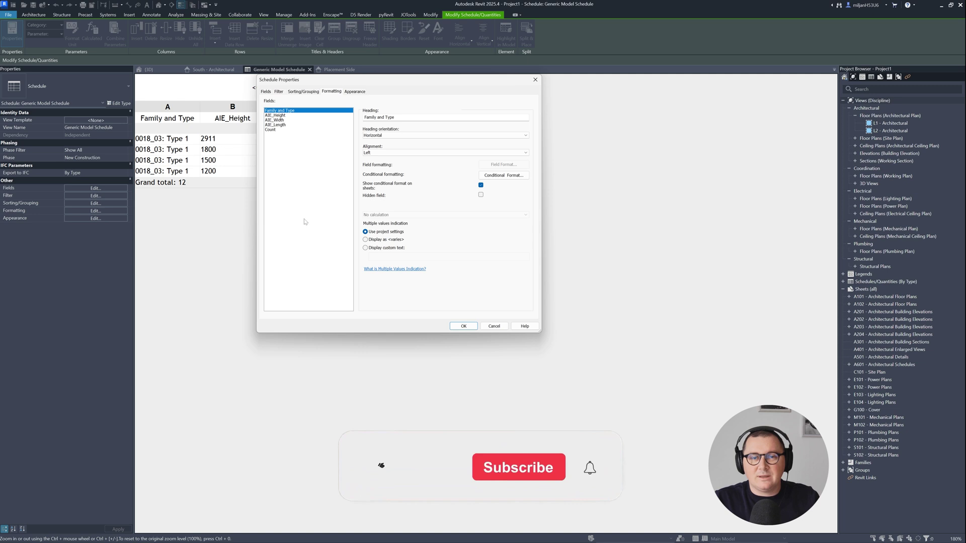
click(276, 125)
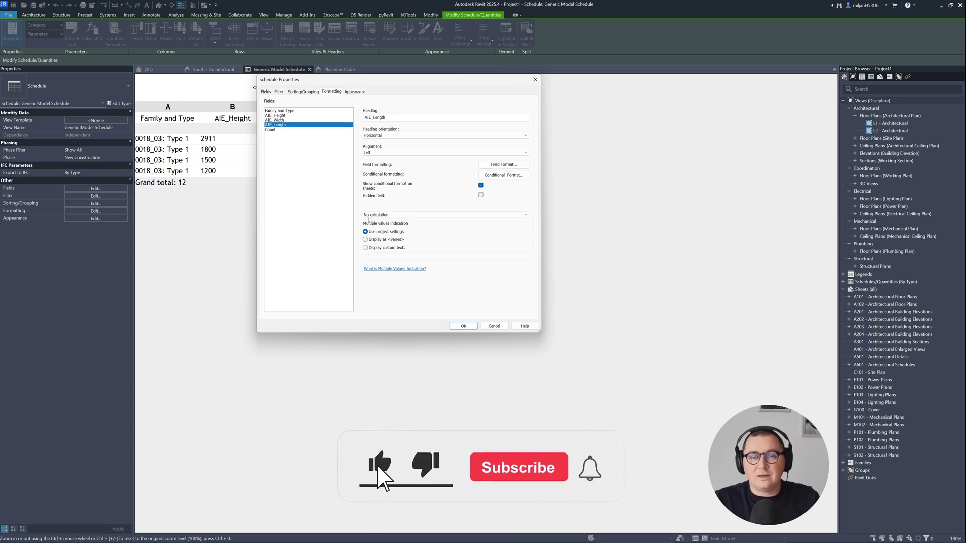
click(379, 216)
click(383, 226)
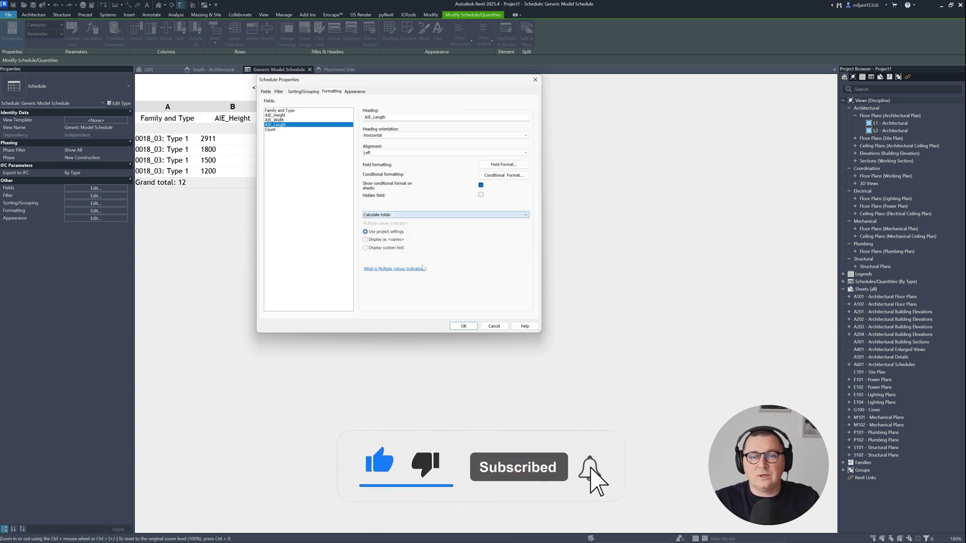
click(464, 327)
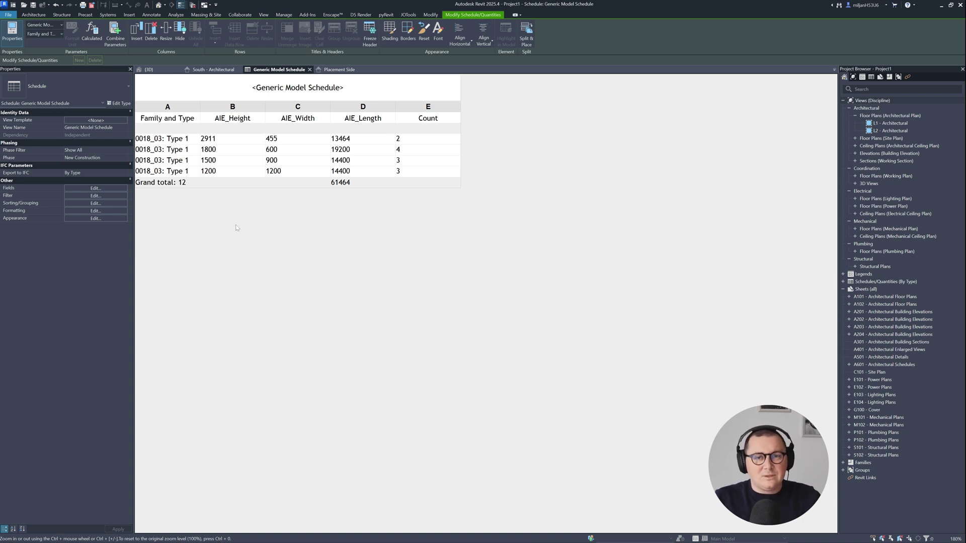
Show the wall's 3D view, then switch to the YouTube channel browser window.
click(156, 69)
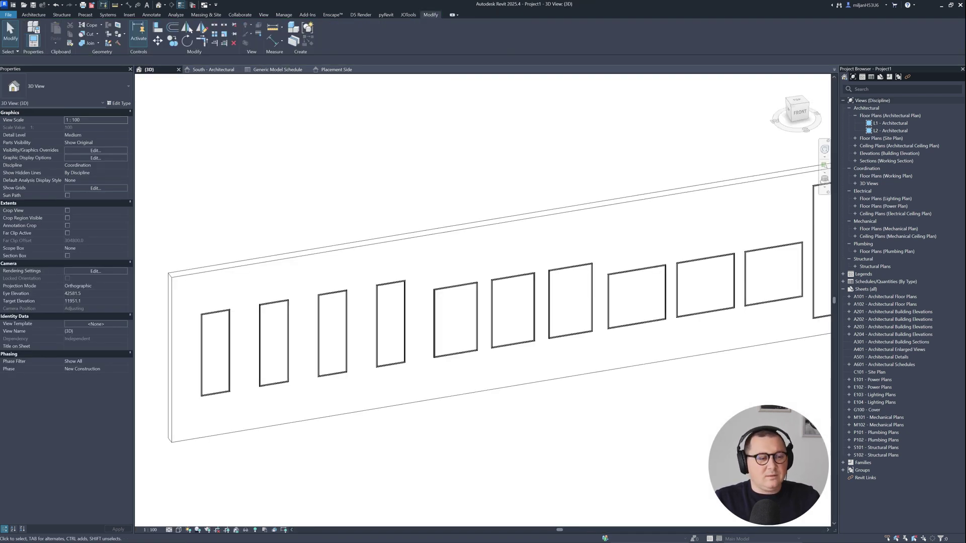
key(alt+Tab)
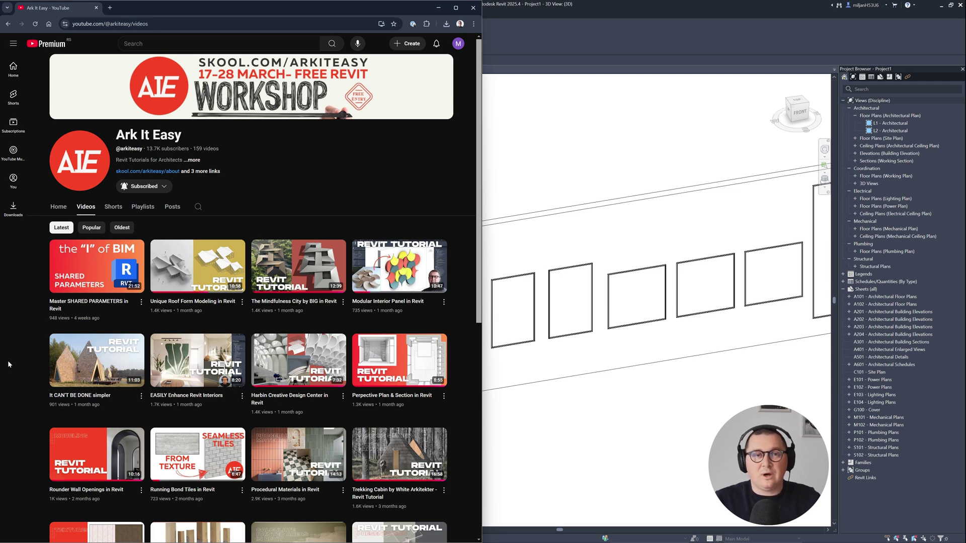
mouse_move(60, 307)
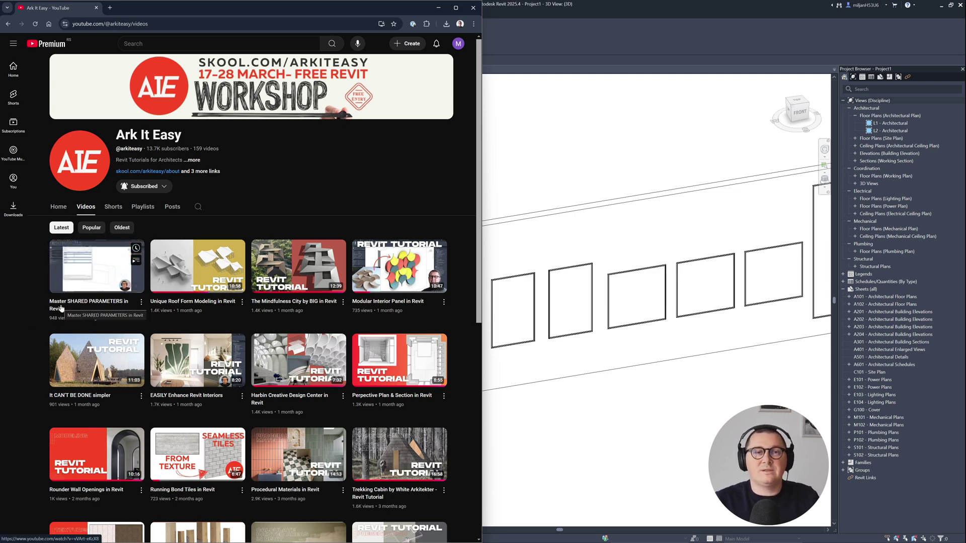